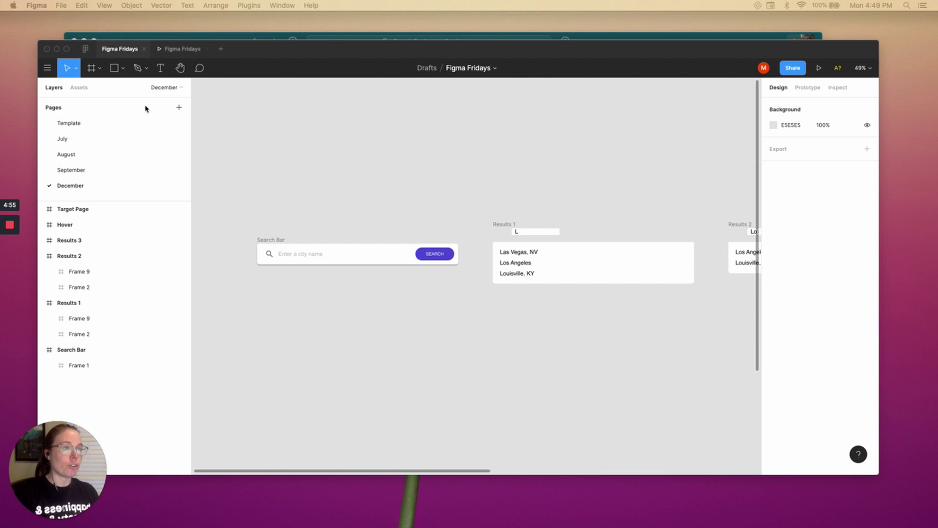
In the running prototype, search for 'Los' and choose Los Angeles to reach its page.
{"action": "left_click", "coordinate": [182, 49]}
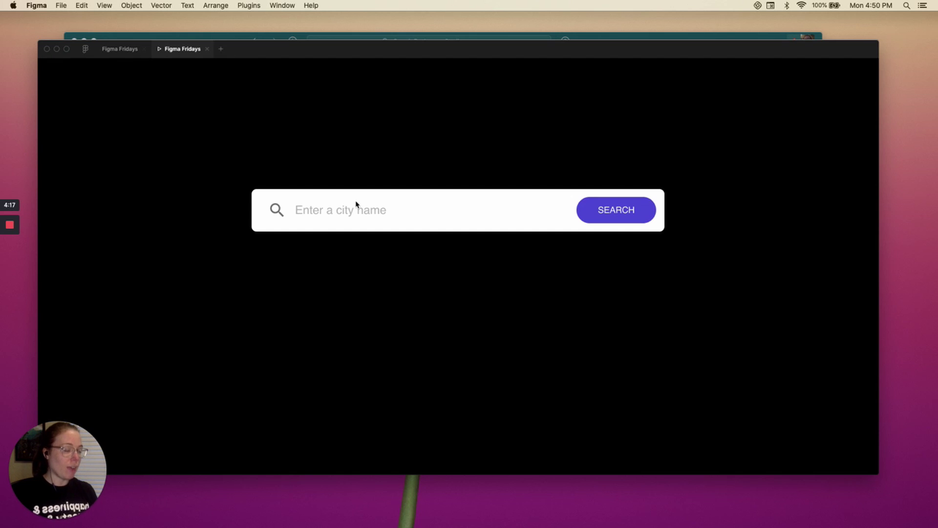
{"action": "left_click", "coordinate": [424, 224]}
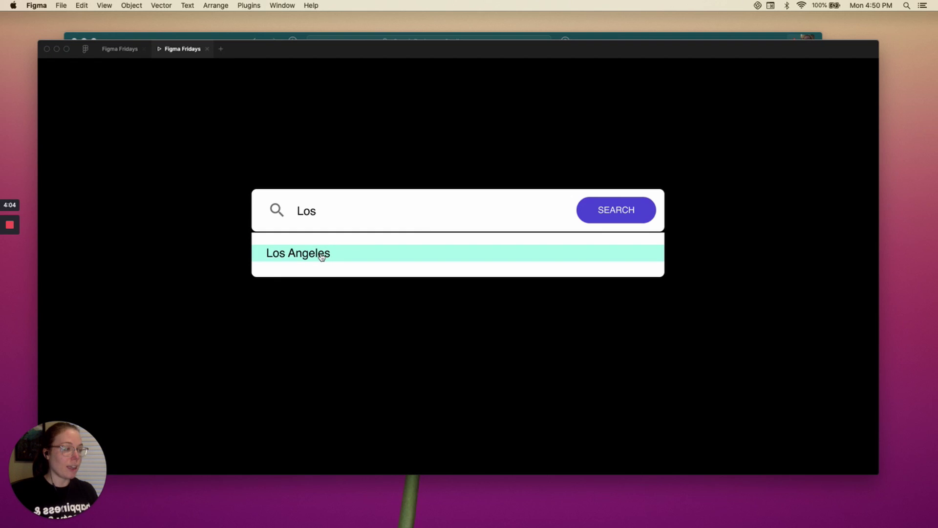
{"action": "left_click", "coordinate": [322, 256]}
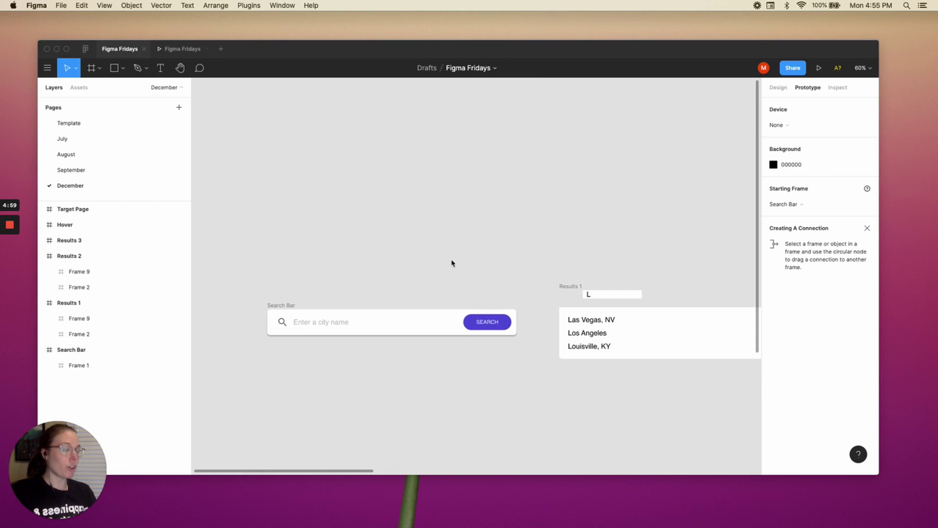
{"action": "scroll", "coordinate": [435, 257], "scroll_direction": "down", "scroll_amount": 2}
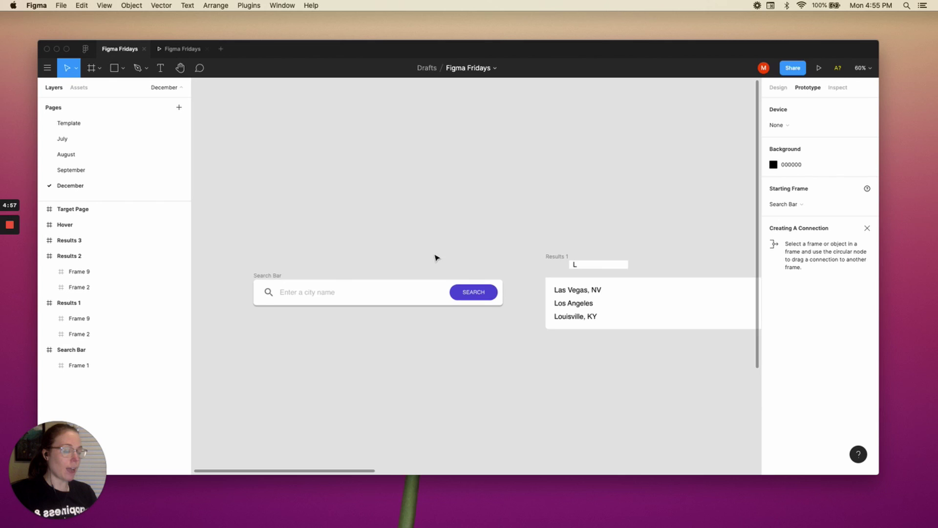
{"action": "scroll", "coordinate": [436, 257], "scroll_direction": "down", "scroll_amount": 1}
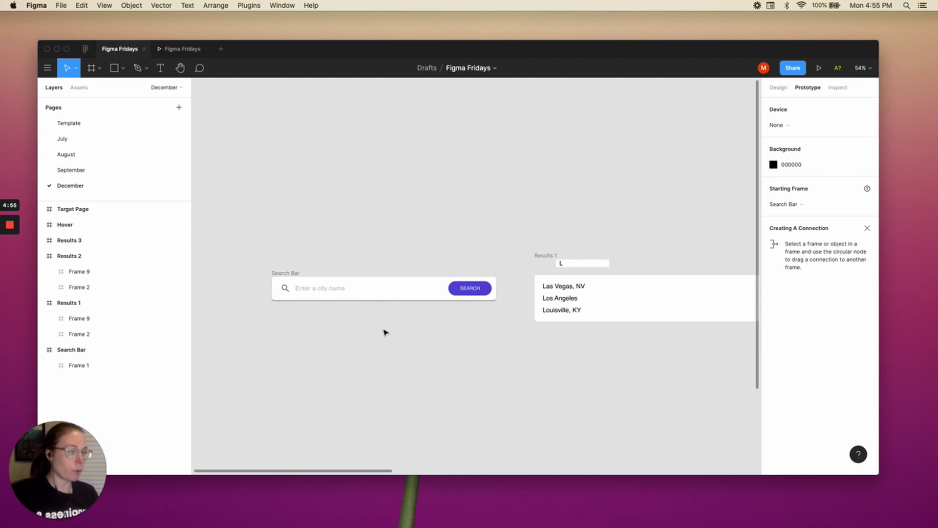
{"action": "scroll", "coordinate": [289, 321], "scroll_direction": "up", "scroll_amount": 3}
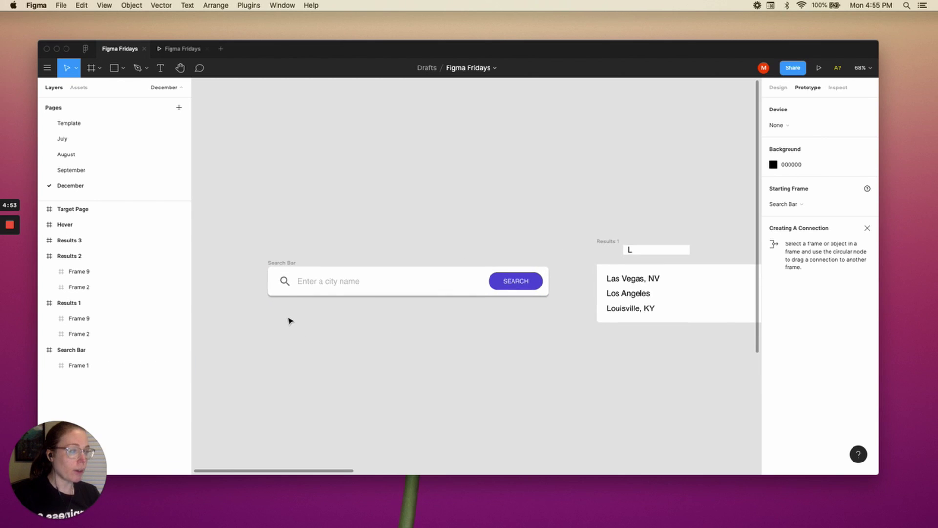
{"action": "left_click_drag", "start_coordinate": [546, 345], "coordinate": [350, 350]}
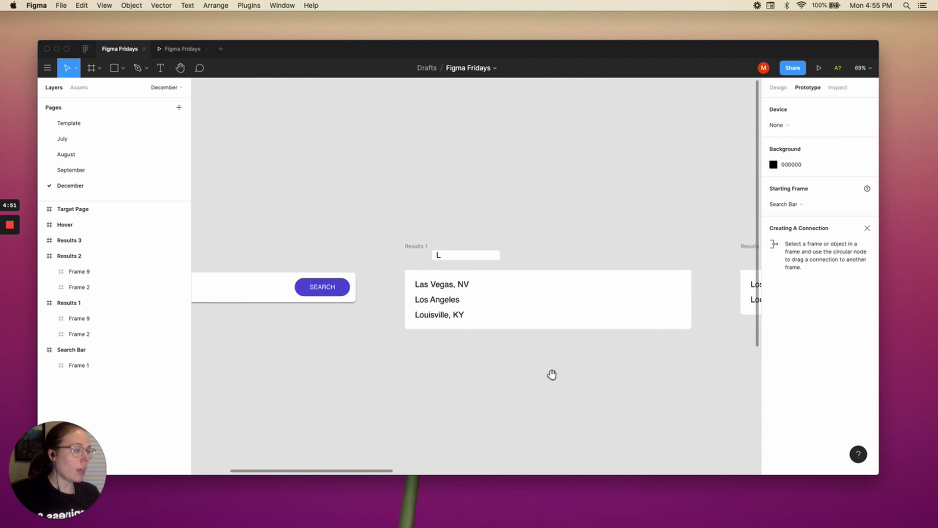
{"action": "left_click_drag", "start_coordinate": [552, 374], "coordinate": [471, 368]}
{"action": "scroll", "coordinate": [513, 479], "scroll_direction": "down", "scroll_amount": 5}
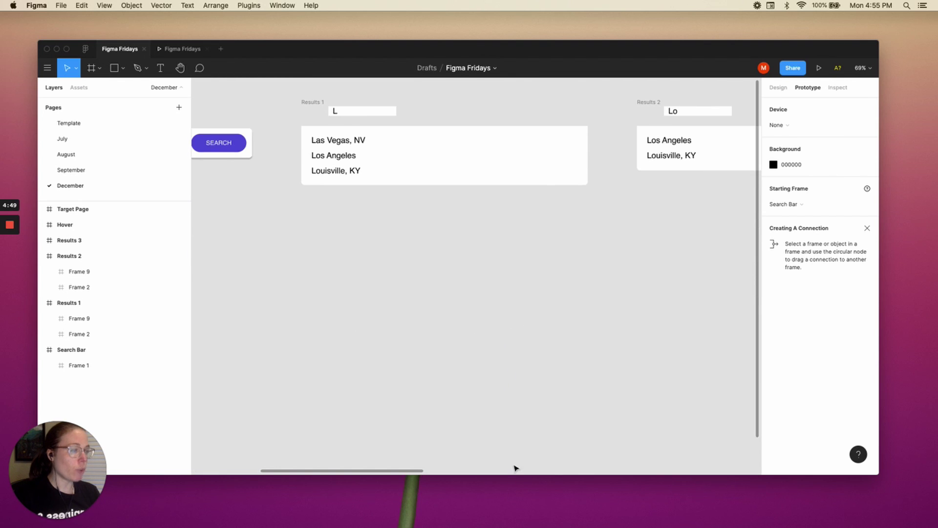
{"action": "scroll", "coordinate": [465, 251], "scroll_direction": "up", "scroll_amount": 5}
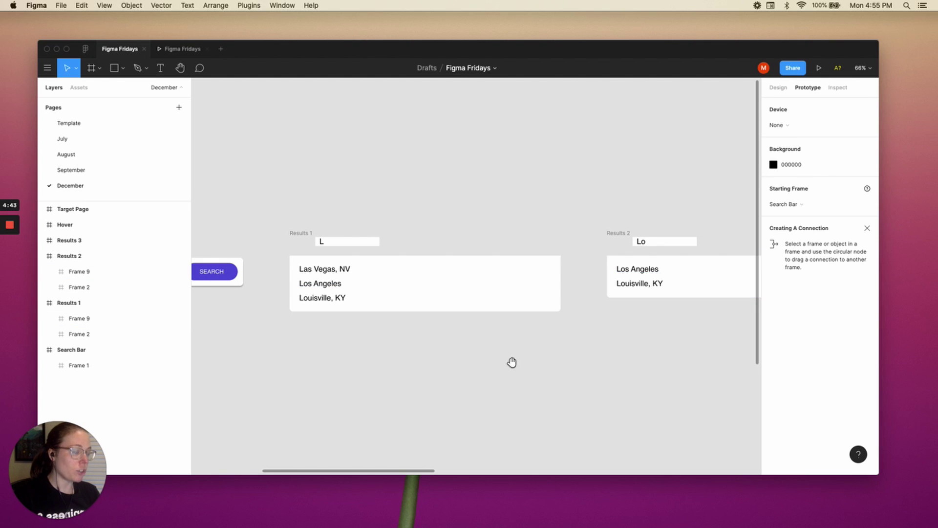
{"action": "scroll", "coordinate": [512, 362], "scroll_direction": "right", "scroll_amount": 7}
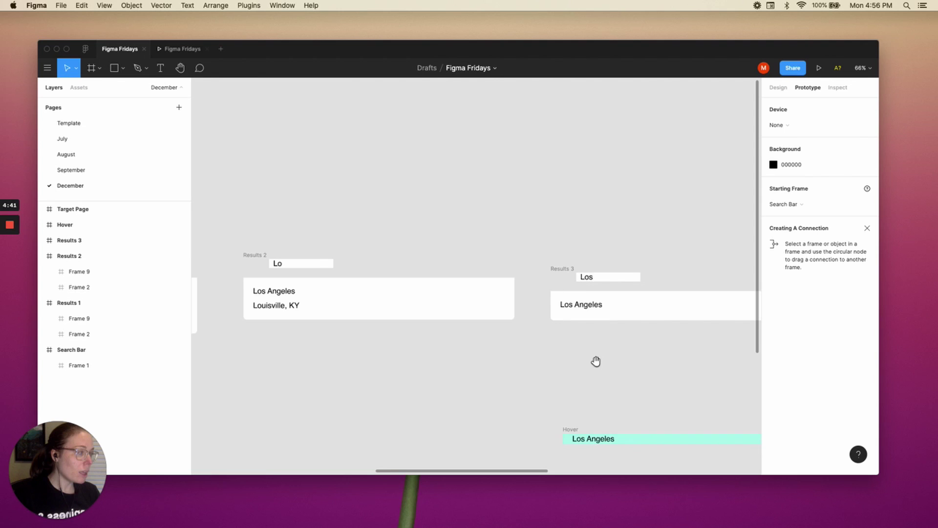
{"action": "scroll", "coordinate": [493, 362], "scroll_direction": "right", "scroll_amount": 3}
{"action": "scroll", "coordinate": [520, 310], "scroll_direction": "up", "scroll_amount": 3}
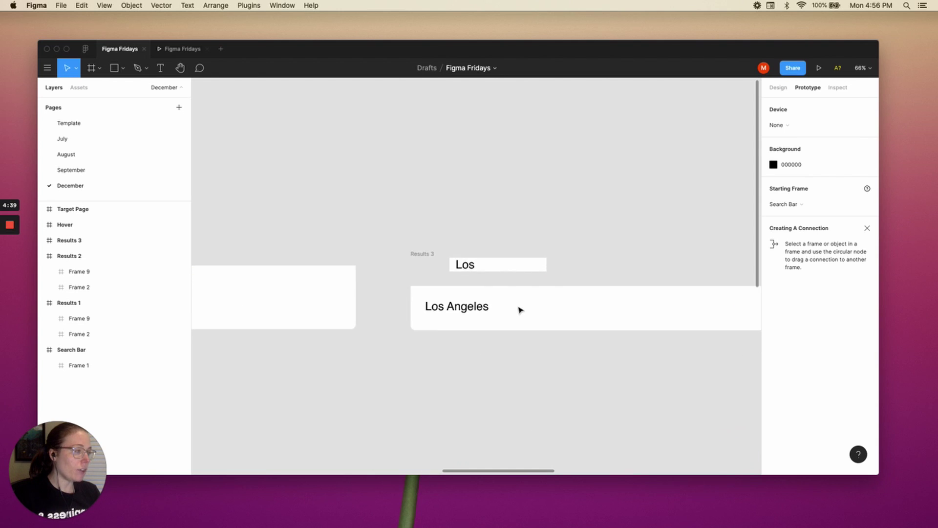
{"action": "left_click", "coordinate": [530, 295]}
{"action": "left_click", "coordinate": [493, 265]}
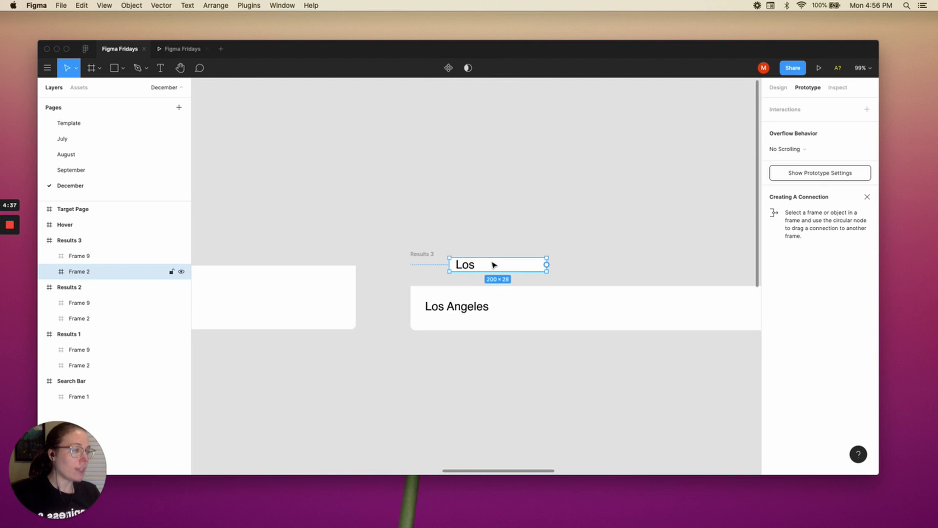
{"action": "scroll", "coordinate": [491, 266], "scroll_direction": "up", "scroll_amount": 5}
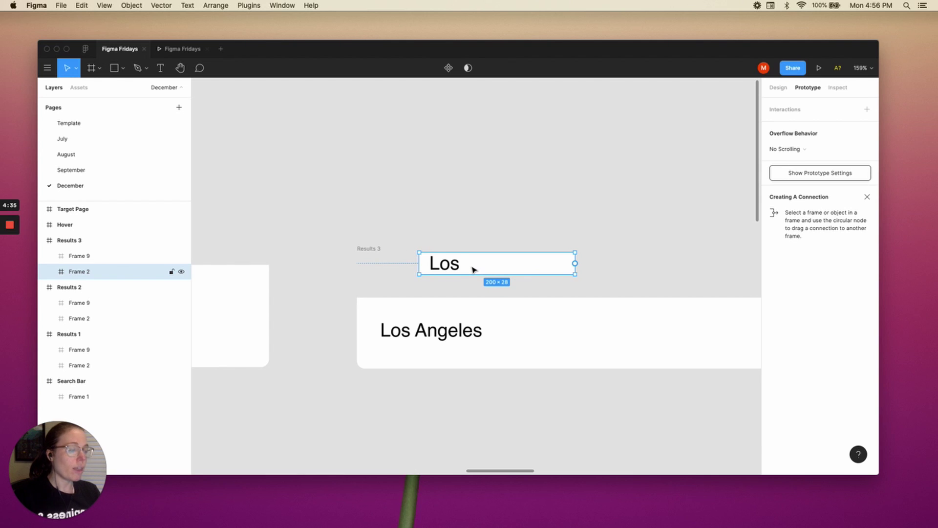
{"action": "scroll", "coordinate": [473, 268], "scroll_direction": "down", "scroll_amount": 5}
{"action": "left_click_drag", "start_coordinate": [360, 353], "coordinate": [684, 369]}
{"action": "scroll", "coordinate": [683, 369], "scroll_direction": "left", "scroll_amount": 15}
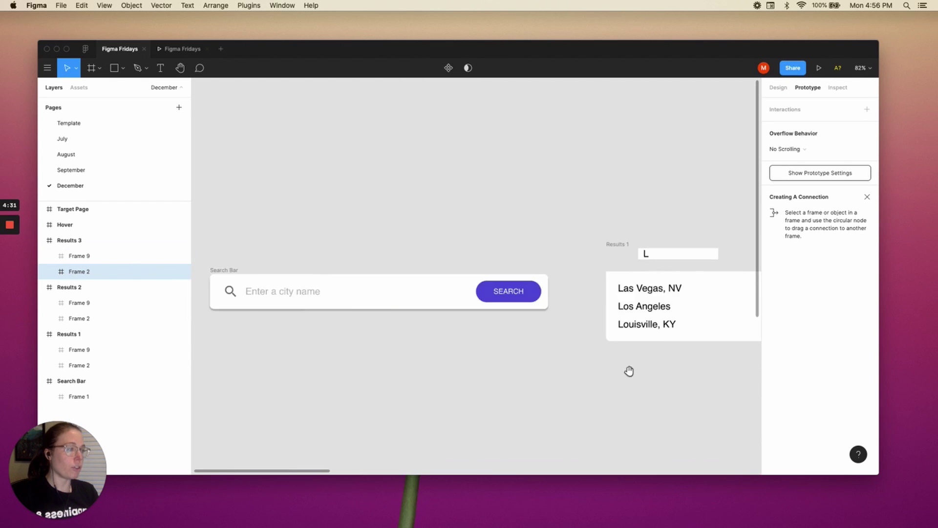
{"action": "scroll", "coordinate": [437, 296], "scroll_direction": "down", "scroll_amount": 2}
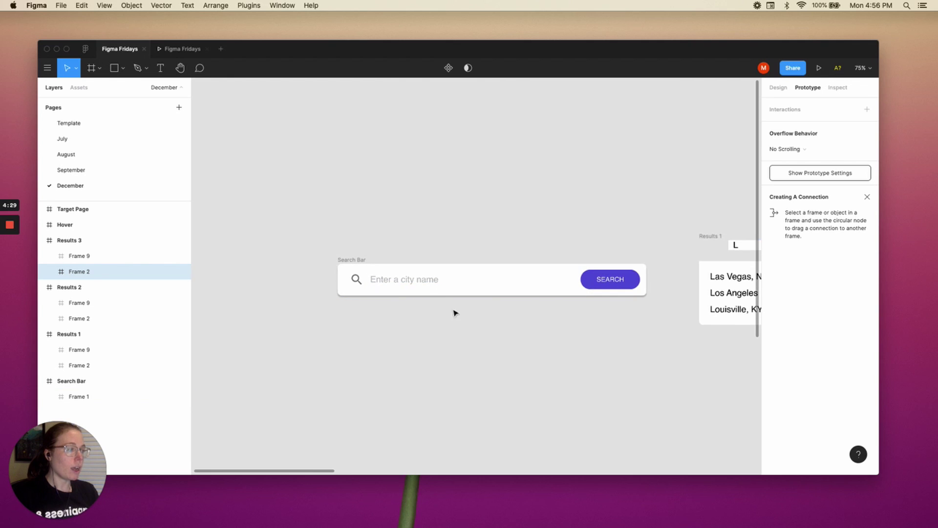
{"action": "left_click", "coordinate": [524, 374]}
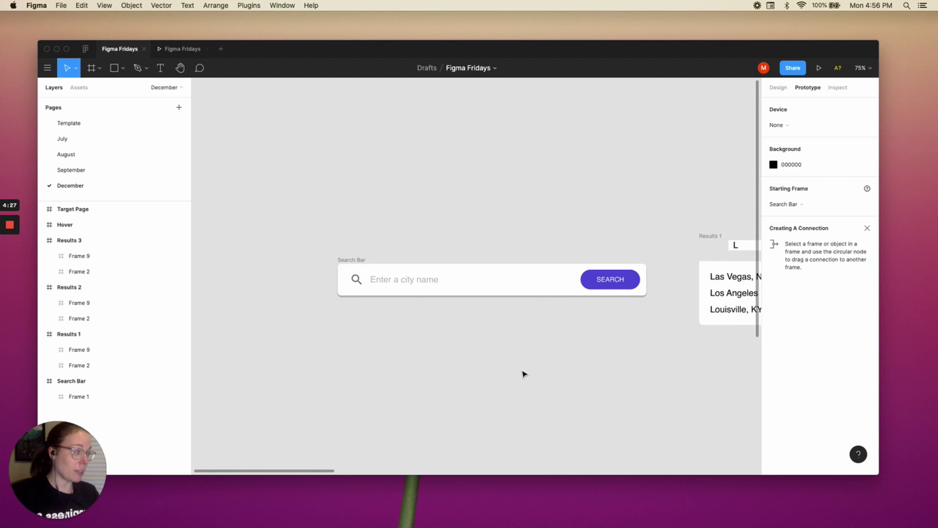
{"action": "scroll", "coordinate": [518, 371], "scroll_direction": "right", "scroll_amount": 5}
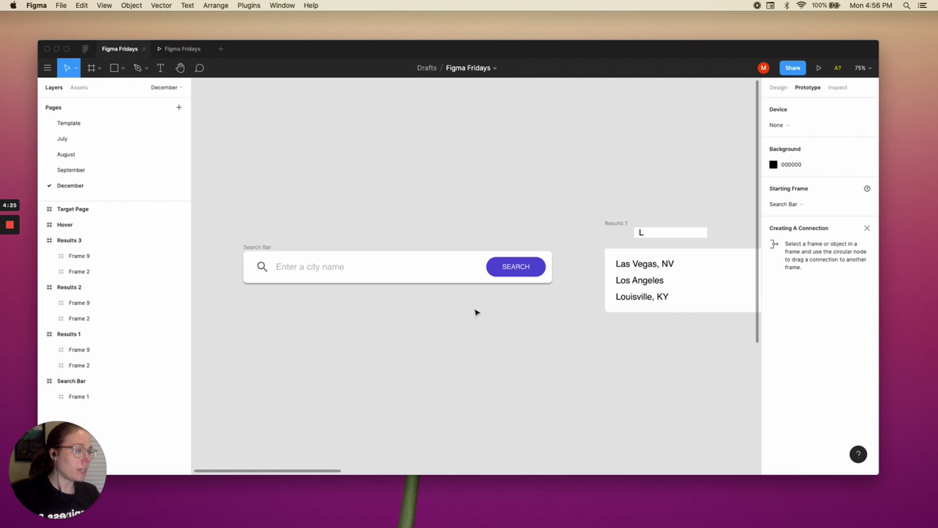
{"action": "left_click", "coordinate": [617, 224]}
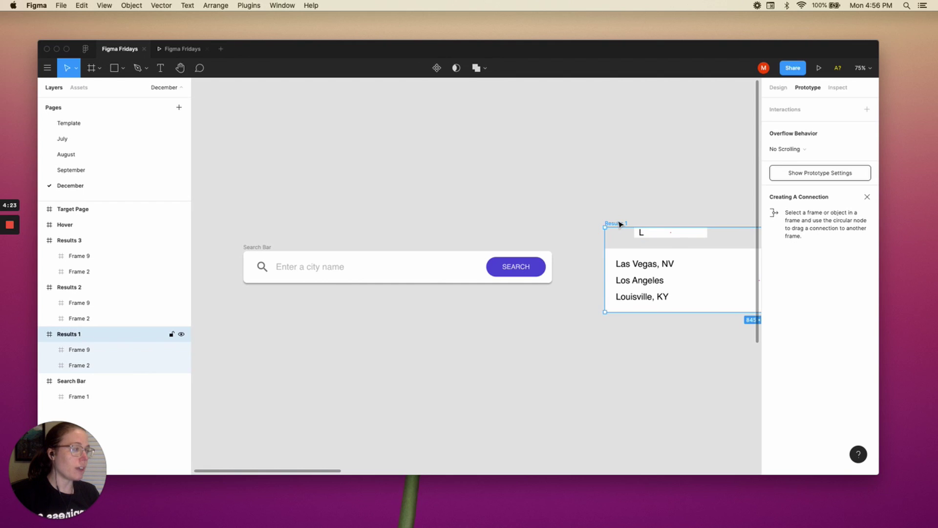
{"action": "left_click_drag", "start_coordinate": [620, 226], "coordinate": [258, 262]}
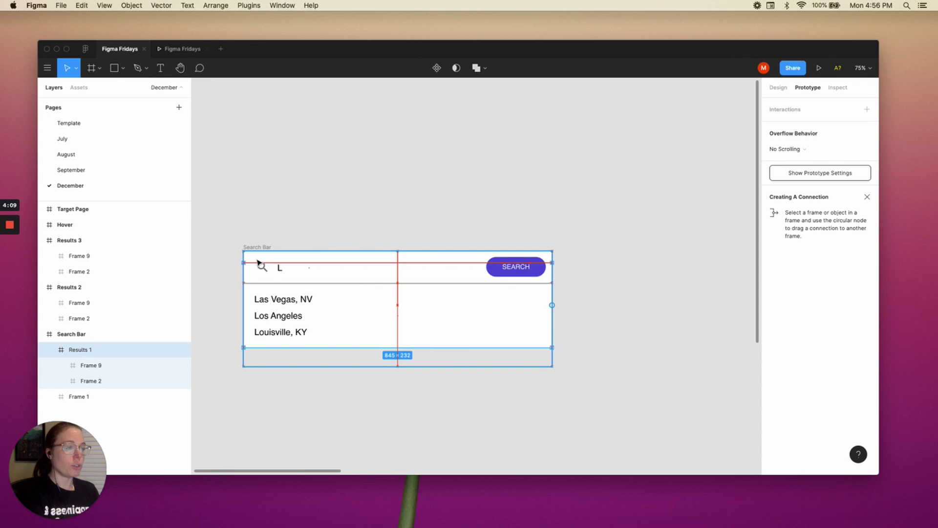
{"action": "left_click_drag", "start_coordinate": [258, 262], "coordinate": [596, 227]}
{"action": "left_click", "coordinate": [640, 229]}
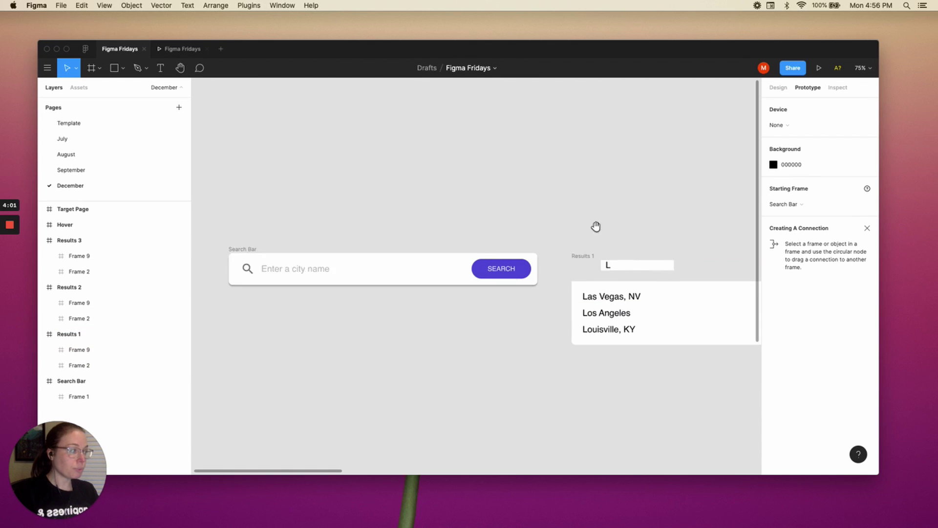
{"action": "scroll", "coordinate": [595, 226], "scroll_direction": "right", "scroll_amount": 10}
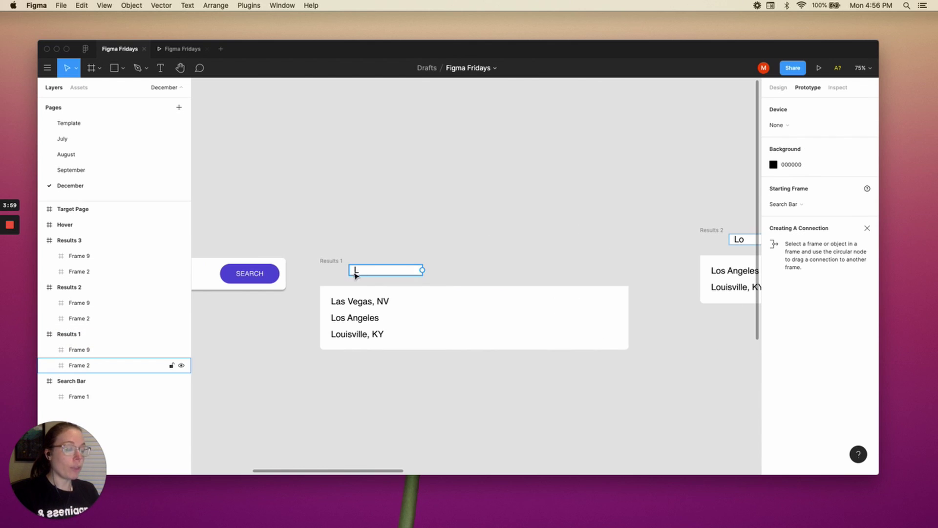
{"action": "scroll", "coordinate": [582, 260], "scroll_direction": "right", "scroll_amount": 3}
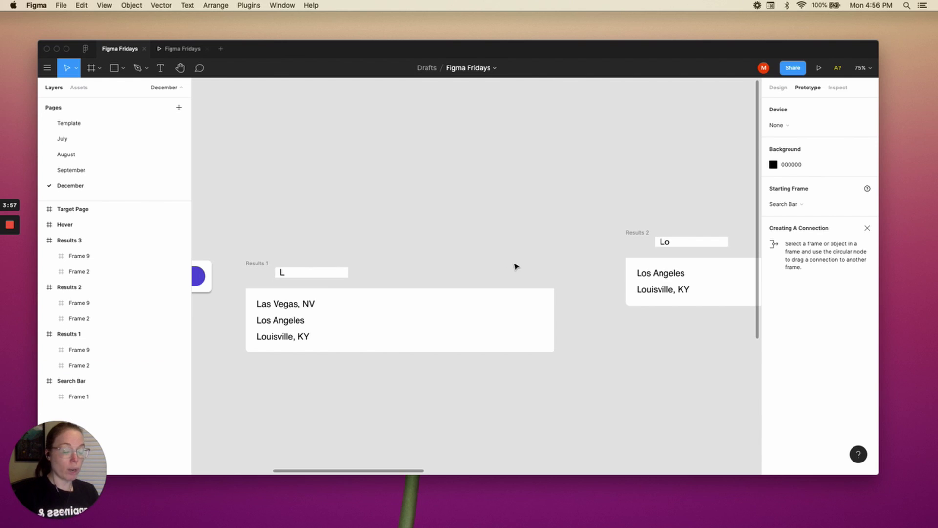
{"action": "left_click_drag", "start_coordinate": [545, 245], "coordinate": [425, 254]}
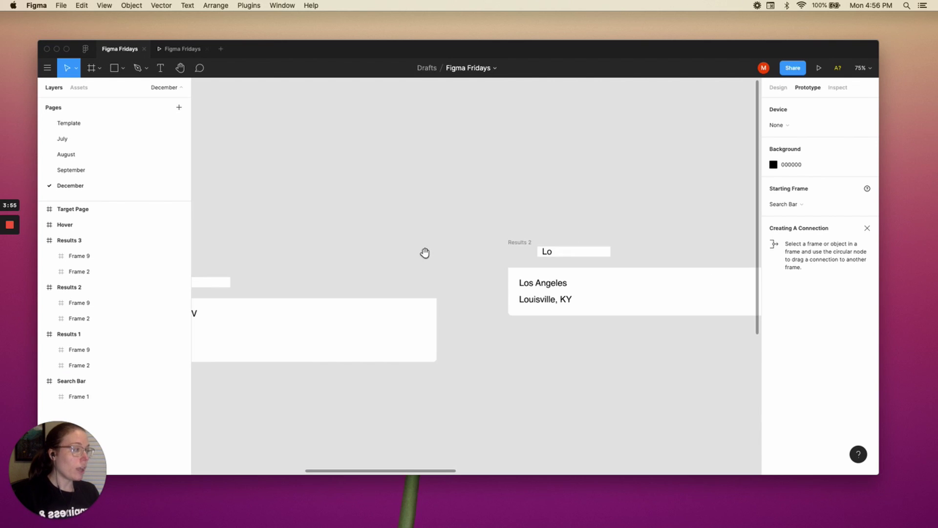
{"action": "left_click_drag", "start_coordinate": [526, 247], "coordinate": [523, 257]}
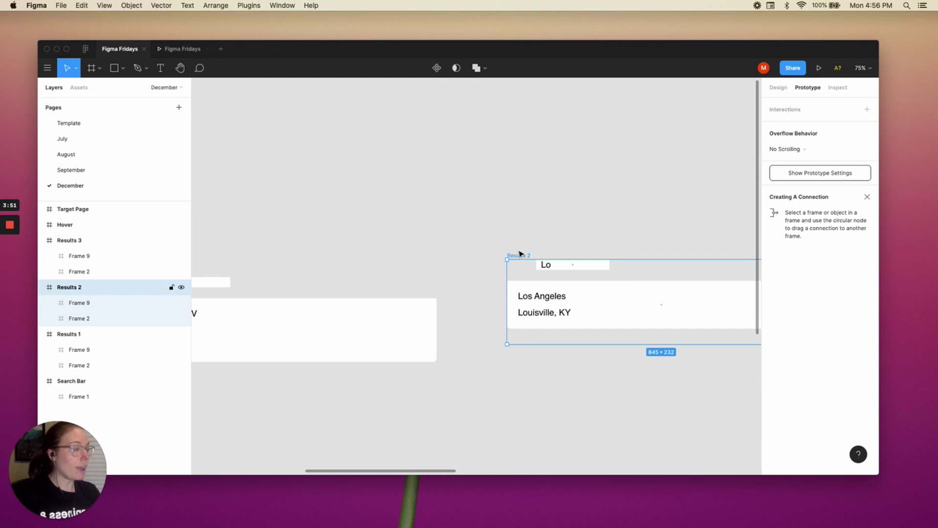
{"action": "left_click", "coordinate": [422, 236]}
{"action": "scroll", "coordinate": [562, 231], "scroll_direction": "right", "scroll_amount": 5}
{"action": "scroll", "coordinate": [592, 231], "scroll_direction": "right", "scroll_amount": 3}
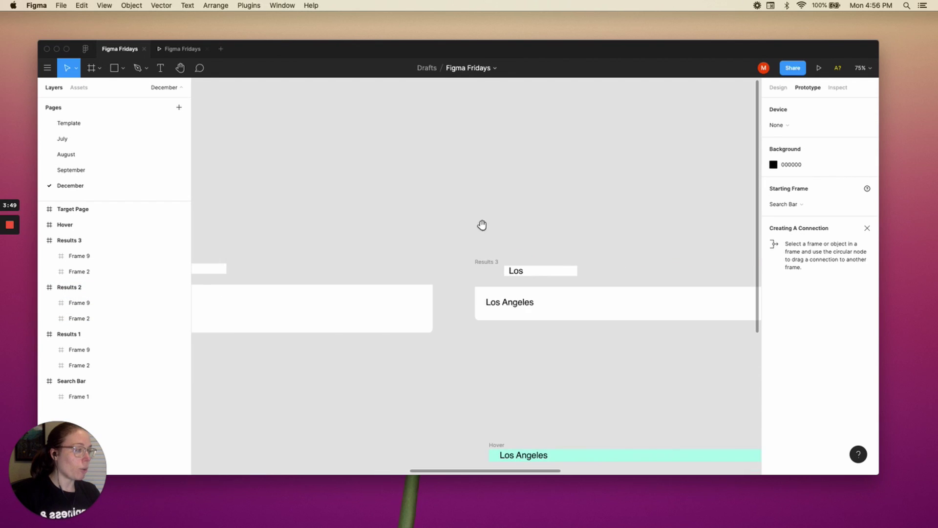
{"action": "scroll", "coordinate": [520, 350], "scroll_direction": "left", "scroll_amount": 2}
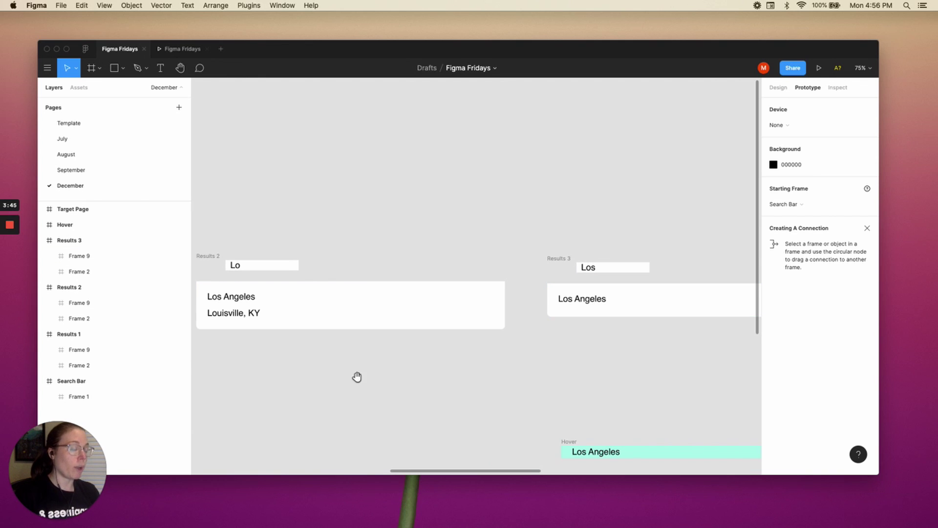
{"action": "left_click_drag", "start_coordinate": [357, 376], "coordinate": [502, 376]}
{"action": "scroll", "coordinate": [483, 377], "scroll_direction": "down", "scroll_amount": 1}
{"action": "scroll", "coordinate": [484, 379], "scroll_direction": "left", "scroll_amount": 4}
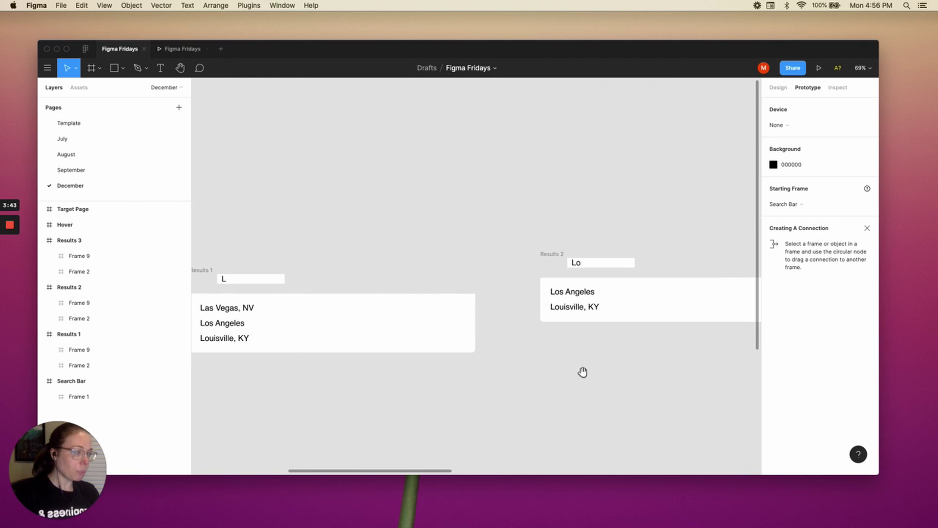
{"action": "left_click", "coordinate": [546, 282]}
{"action": "left_click", "coordinate": [655, 232]}
{"action": "scroll", "coordinate": [365, 218], "scroll_direction": "left", "scroll_amount": 10}
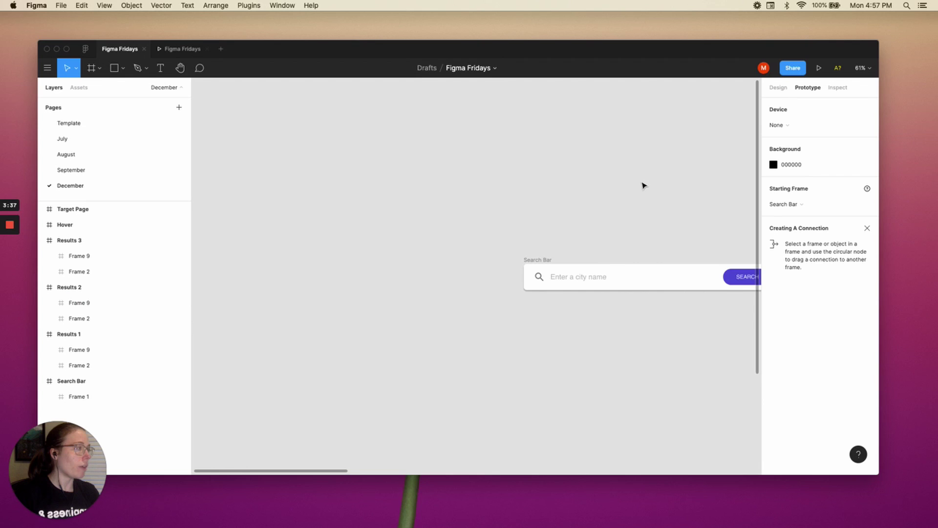
{"action": "scroll", "coordinate": [501, 247], "scroll_direction": "right", "scroll_amount": 5}
{"action": "scroll", "coordinate": [500, 247], "scroll_direction": "up", "scroll_amount": 2}
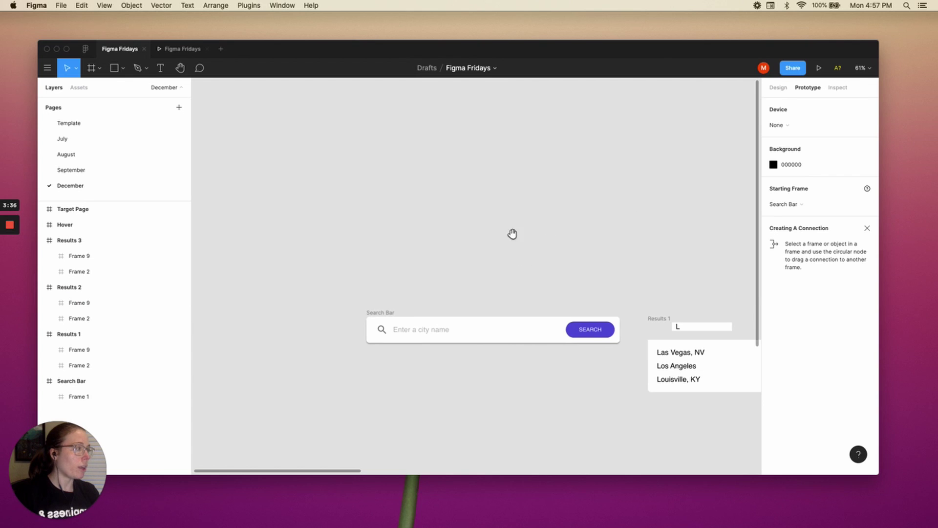
Connect the Search Bar frame to Results 1 and switch the trigger from On Click to Key/Gamepad.
{"action": "left_click", "coordinate": [382, 314]}
{"action": "left_click_drag", "start_coordinate": [615, 286], "coordinate": [471, 253]}
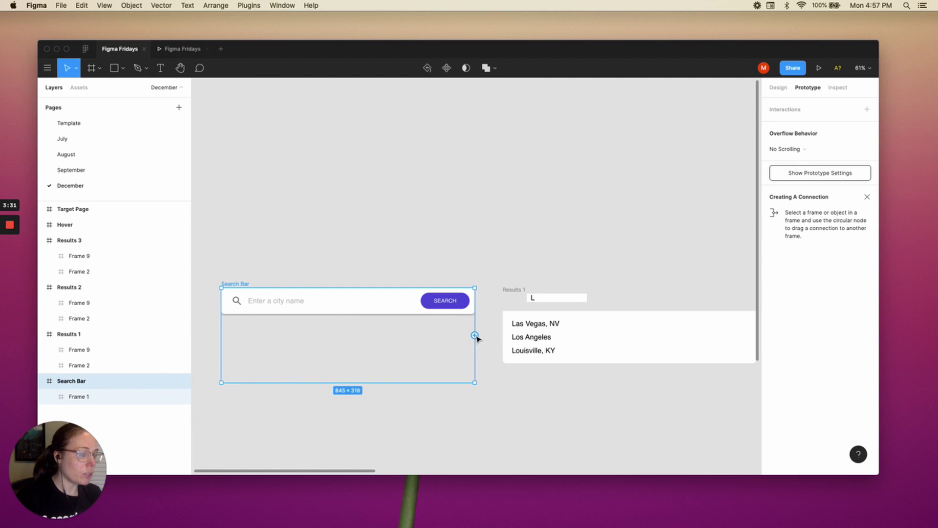
{"action": "left_click_drag", "start_coordinate": [474, 335], "coordinate": [519, 292]}
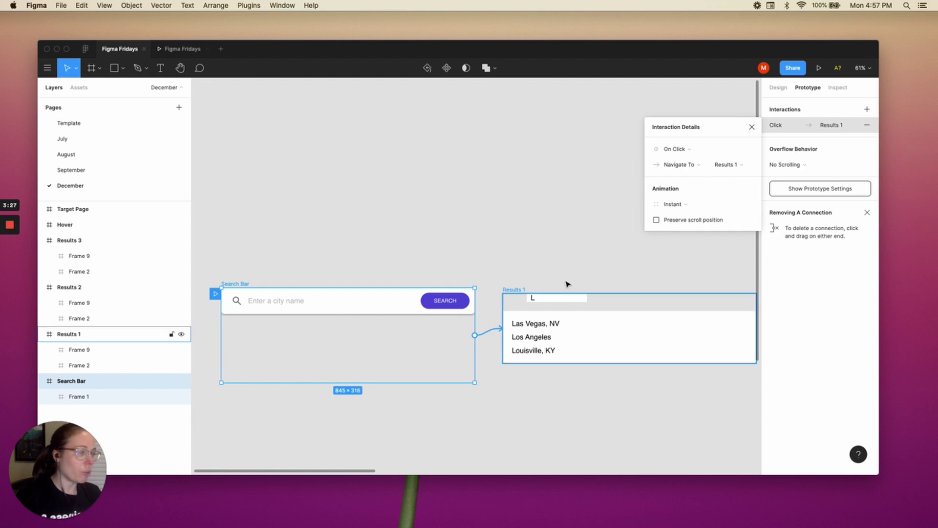
{"action": "left_click", "coordinate": [705, 150]}
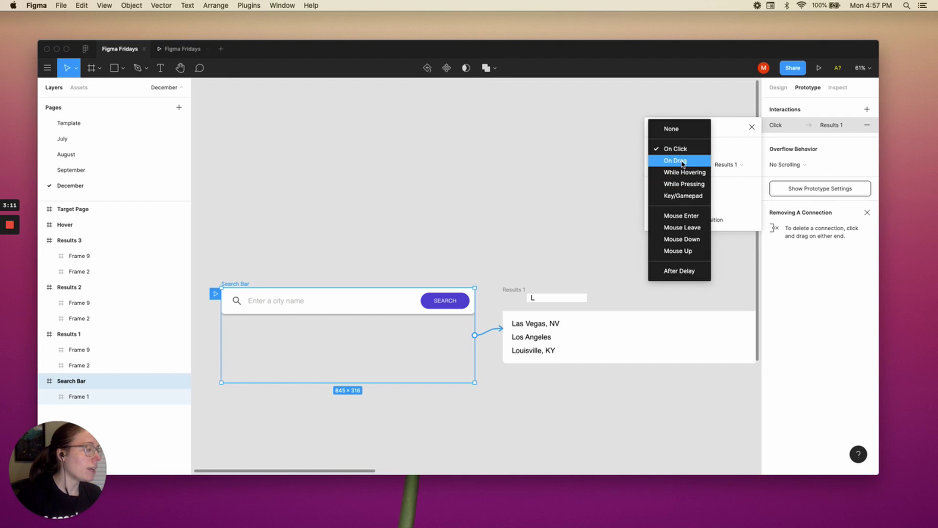
{"action": "left_click", "coordinate": [683, 196]}
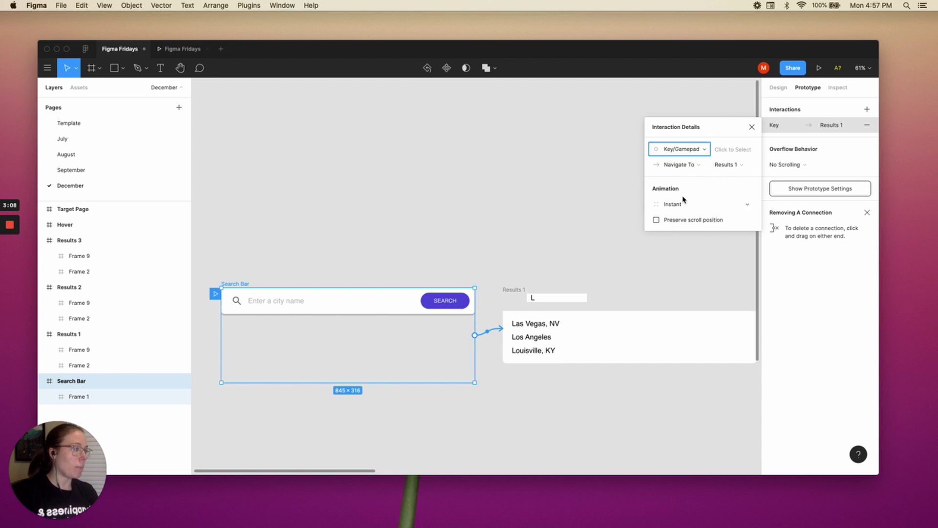
{"action": "left_click", "coordinate": [699, 166]}
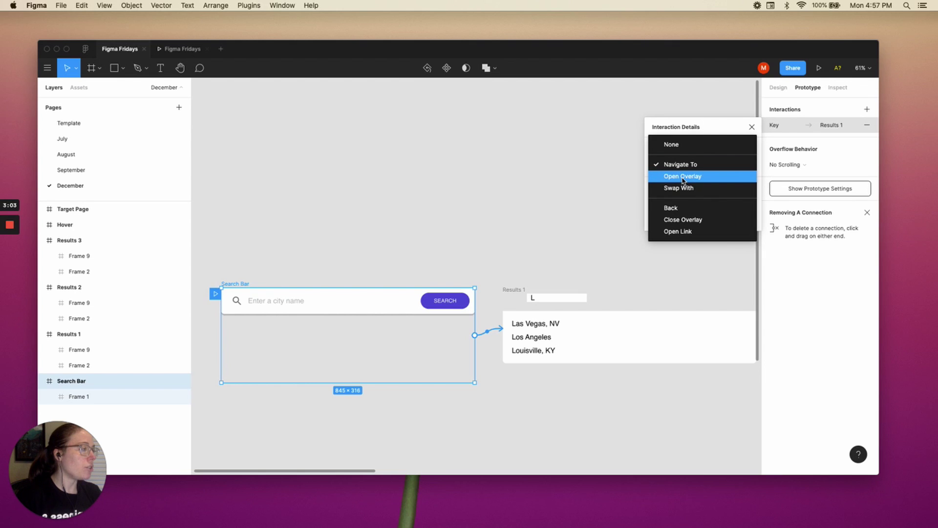
Set the action to Open Overlay with Manual overlay positioning.
{"action": "left_click", "coordinate": [684, 181]}
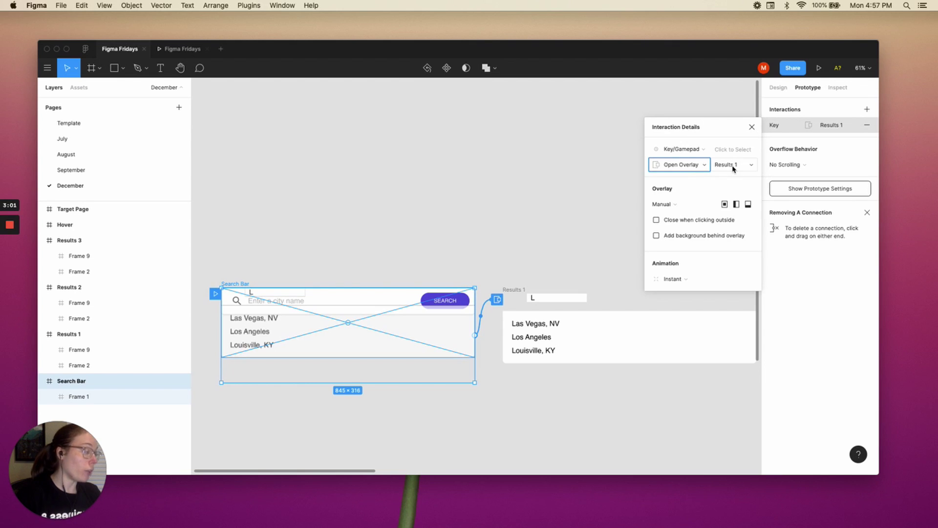
{"action": "left_click", "coordinate": [674, 207]}
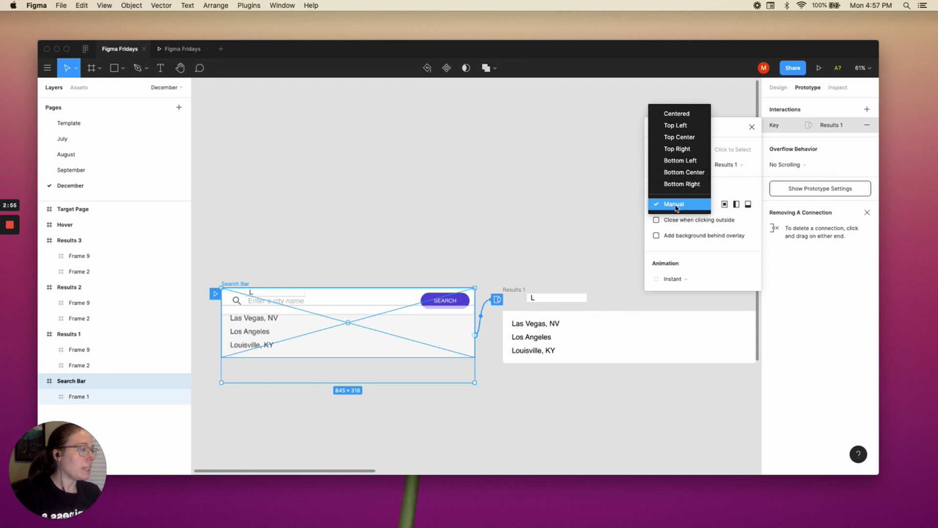
{"action": "left_click", "coordinate": [676, 206]}
Position the Results 1 overlay so it lines up just inside the search field.
{"action": "scroll", "coordinate": [513, 235], "scroll_direction": "left", "scroll_amount": 3}
{"action": "scroll", "coordinate": [513, 235], "scroll_direction": "down", "scroll_amount": 1}
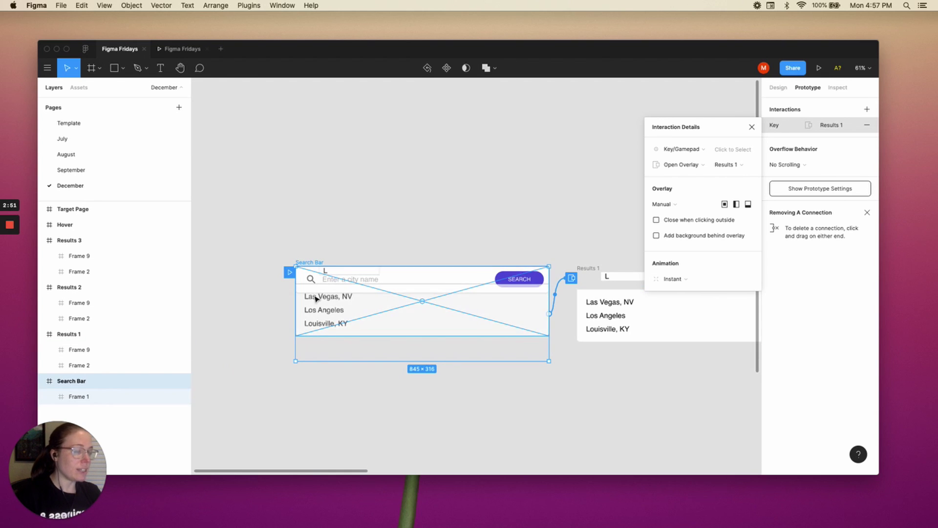
{"action": "scroll", "coordinate": [320, 308], "scroll_direction": "up", "scroll_amount": 2}
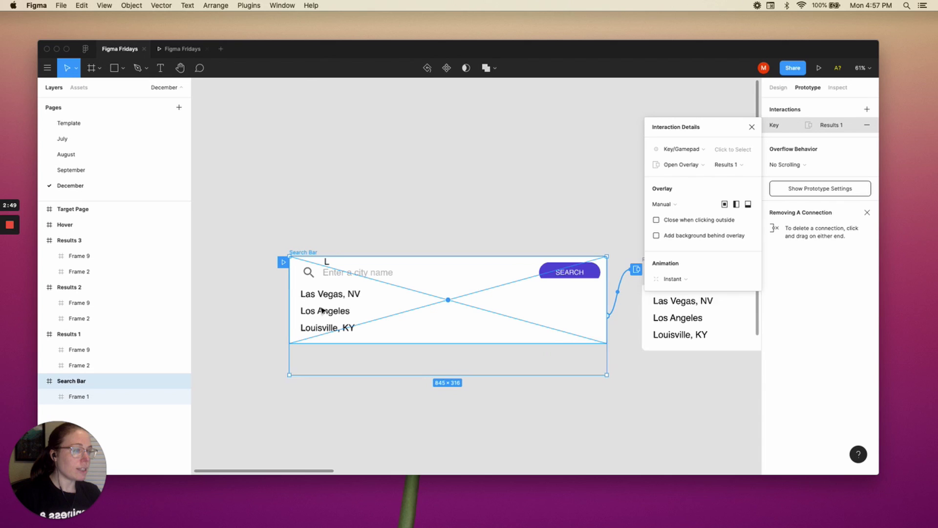
{"action": "scroll", "coordinate": [586, 383], "scroll_direction": "right", "scroll_amount": 4}
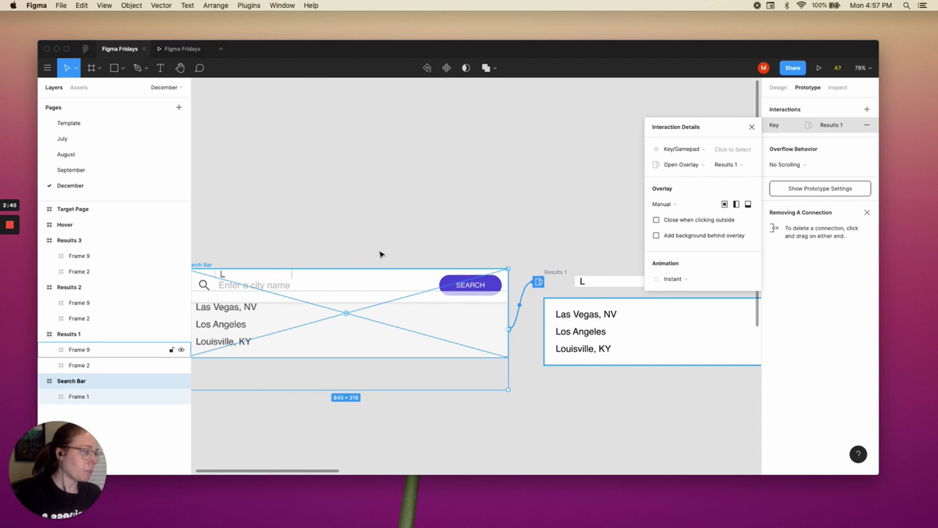
{"action": "left_click", "coordinate": [515, 232]}
{"action": "scroll", "coordinate": [518, 236], "scroll_direction": "left", "scroll_amount": 7}
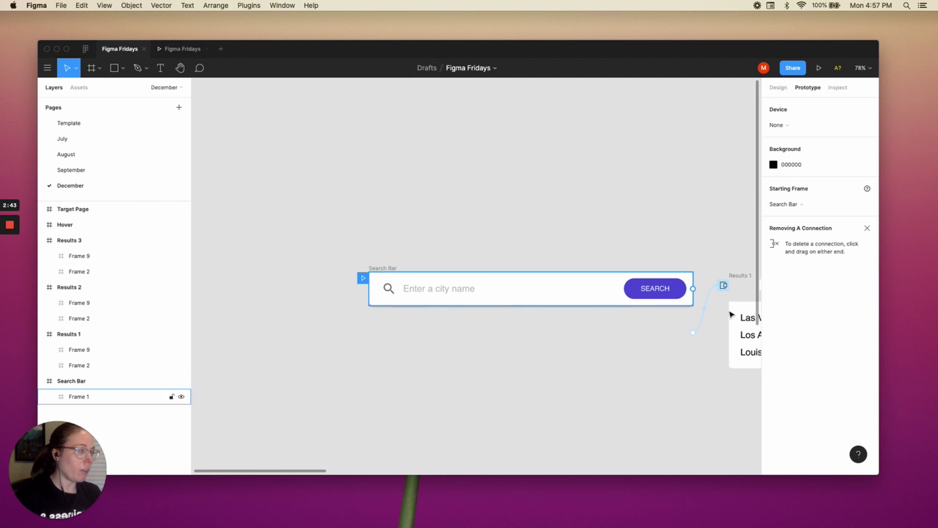
{"action": "left_click", "coordinate": [703, 309]}
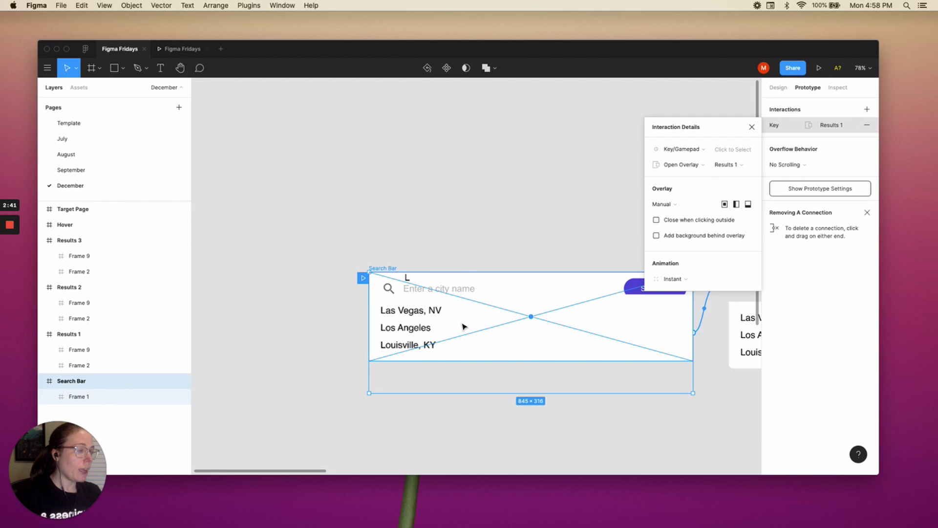
{"action": "left_click_drag", "start_coordinate": [463, 325], "coordinate": [467, 335]}
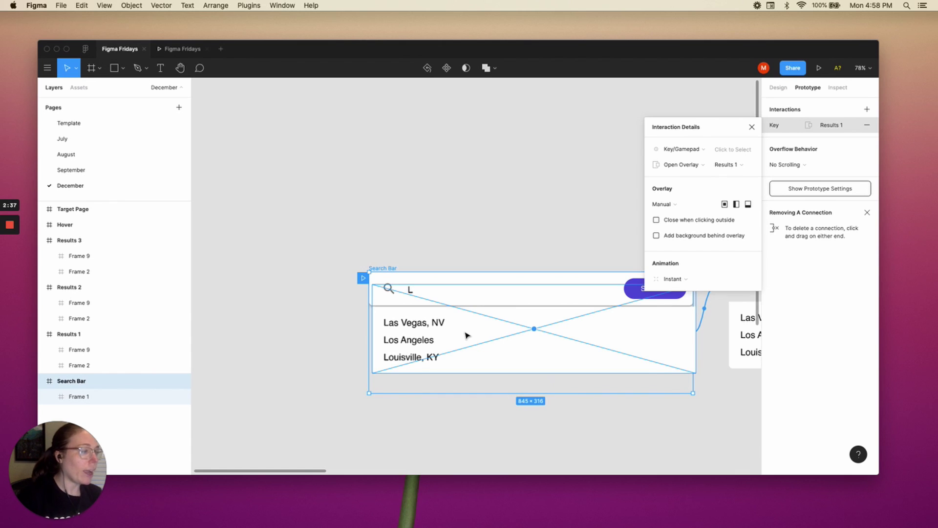
{"action": "key", "text": "Up"}
{"action": "key", "text": "Up"}
{"action": "key", "text": "Left"}
{"action": "key", "text": "Left"}
{"action": "key", "text": "Left"}
{"action": "key", "text": "Left"}
{"action": "key", "text": "Left"}
{"action": "key", "text": "Left"}
{"action": "key", "text": "Left"}
{"action": "key", "text": "Left"}
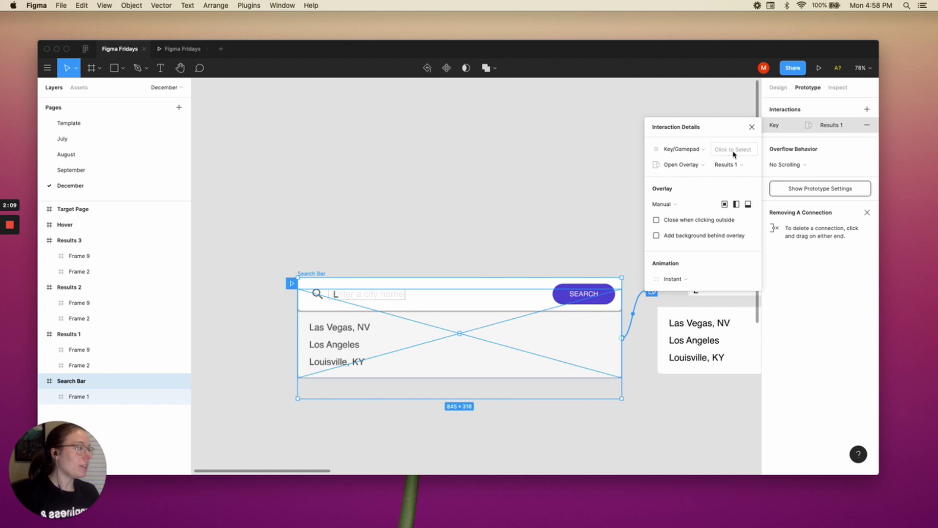
Set the overlay interaction's trigger key to Shift+L (capital L).
{"action": "left_click", "coordinate": [733, 149]}
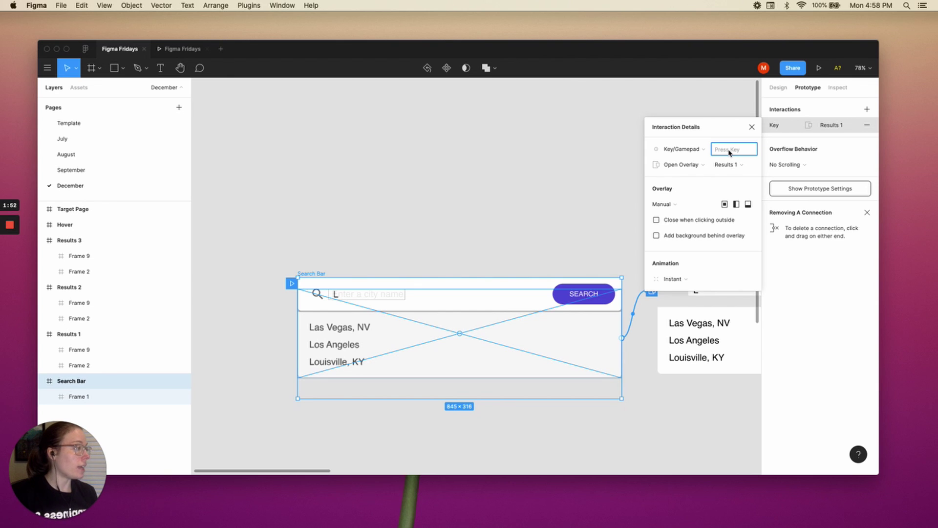
{"action": "key", "text": "shift+l"}
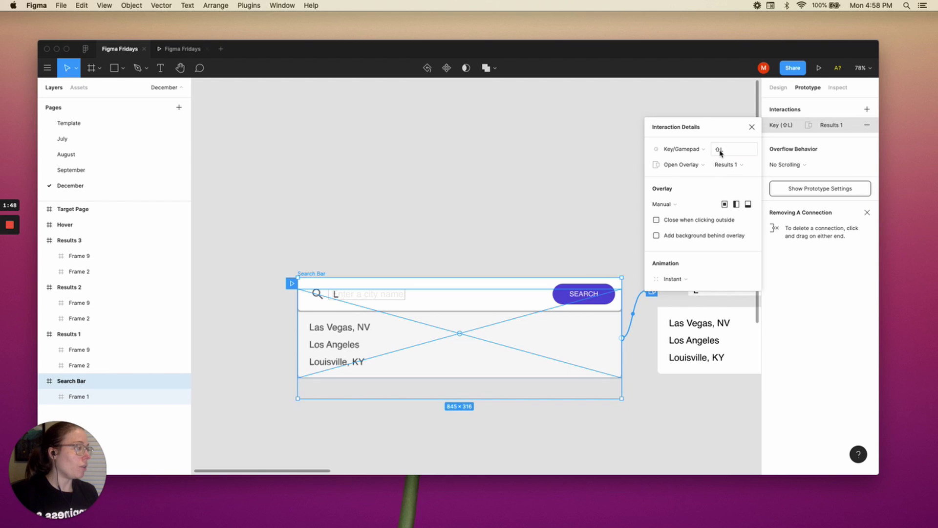
{"action": "key", "text": "Delete"}
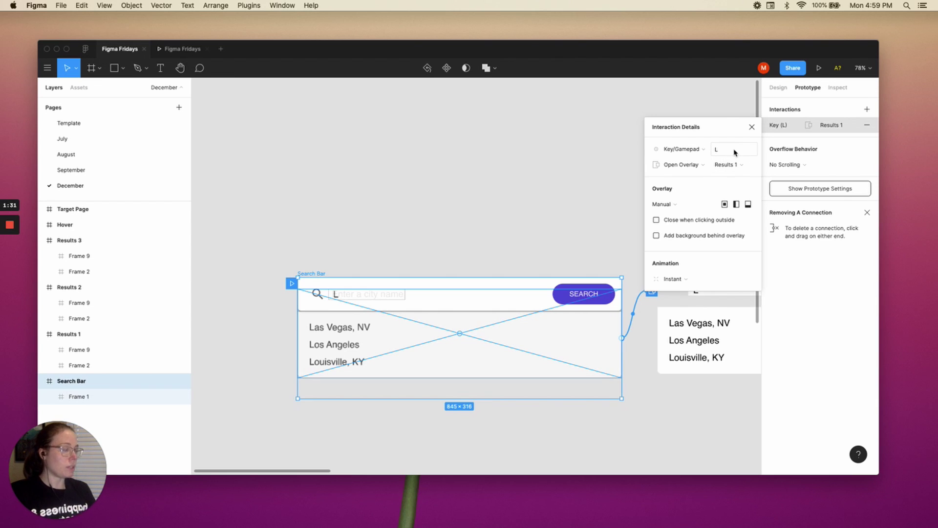
{"action": "key", "text": "Delete"}
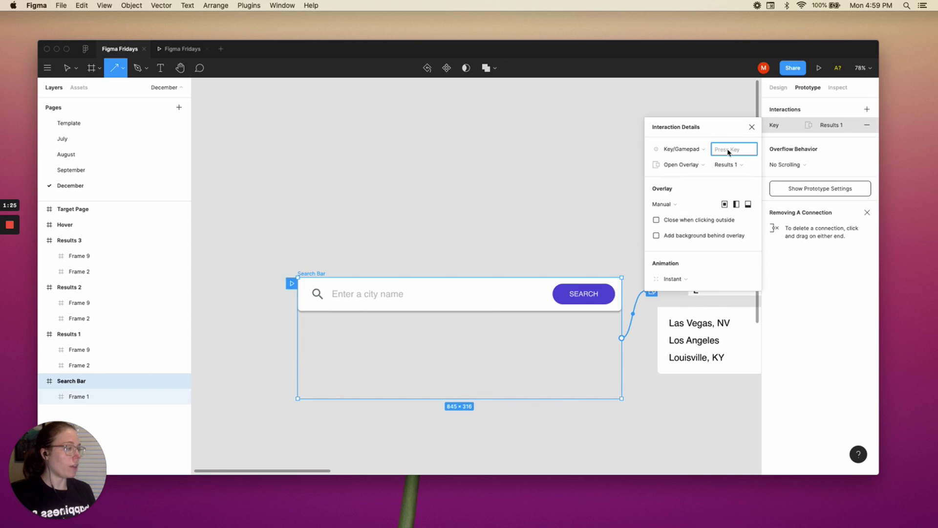
{"action": "key", "text": "shift+l"}
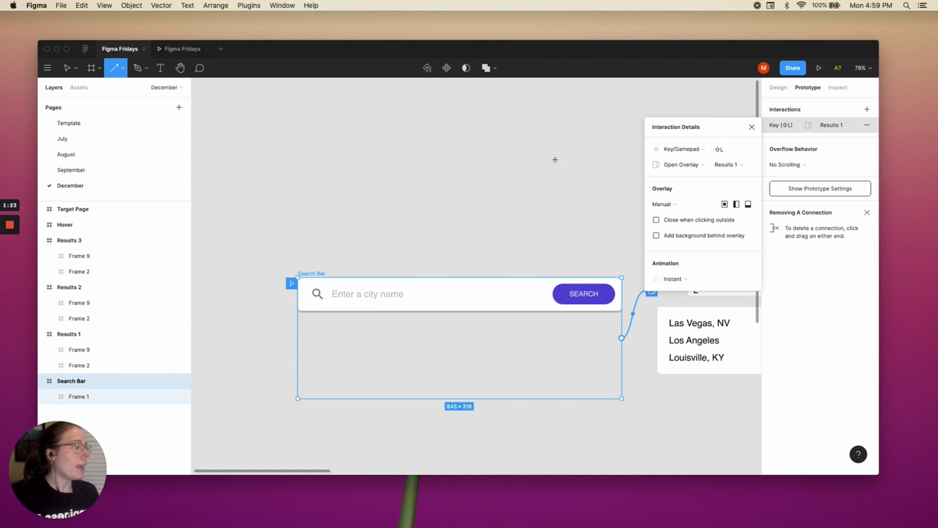
Test in the prototype that typing L shows Las Vegas, Los Angeles and Louisville.
{"action": "key", "text": "Escape"}
{"action": "left_click", "coordinate": [182, 49]}
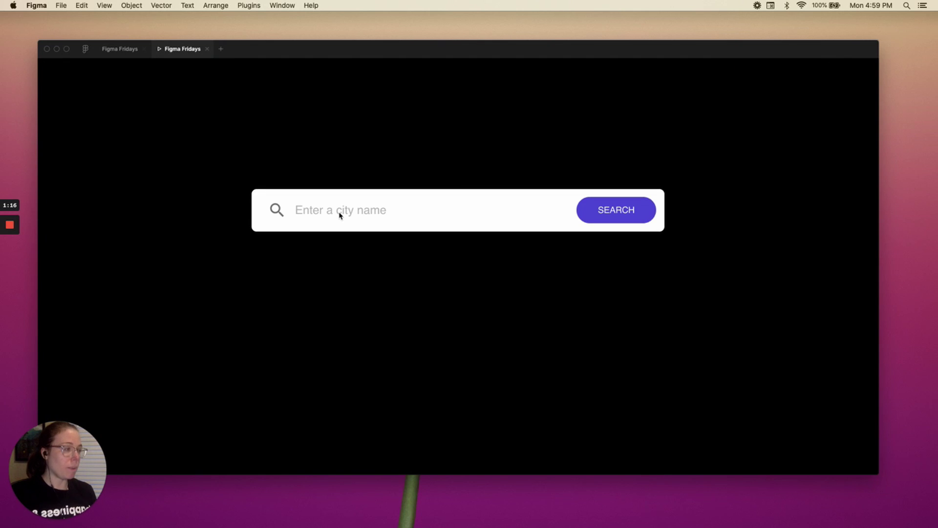
{"action": "key", "text": "shift+l"}
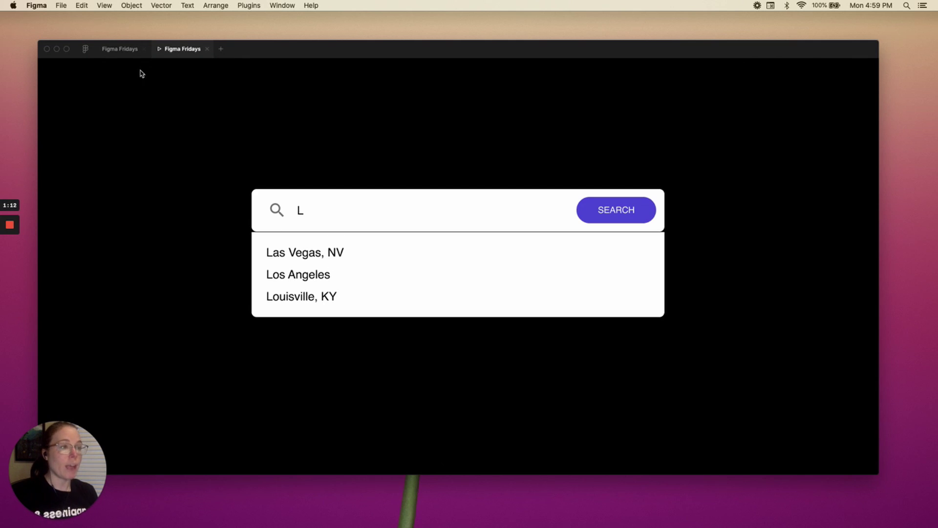
Back in the design file, connect Results 1 to Results 2.
{"action": "left_click", "coordinate": [118, 49]}
{"action": "left_click", "coordinate": [381, 174]}
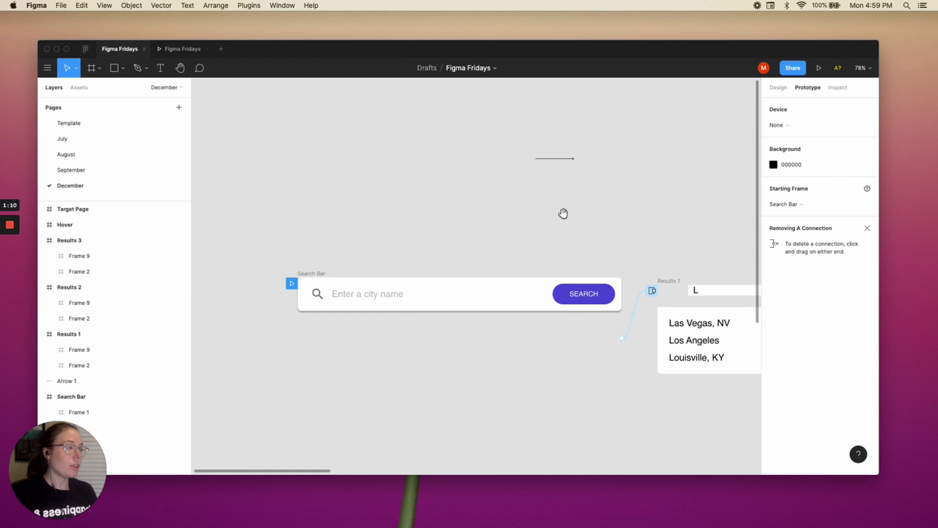
{"action": "left_click_drag", "start_coordinate": [562, 211], "coordinate": [413, 191]}
{"action": "left_click_drag", "start_coordinate": [510, 214], "coordinate": [470, 231]}
{"action": "scroll", "coordinate": [470, 232], "scroll_direction": "right", "scroll_amount": 3}
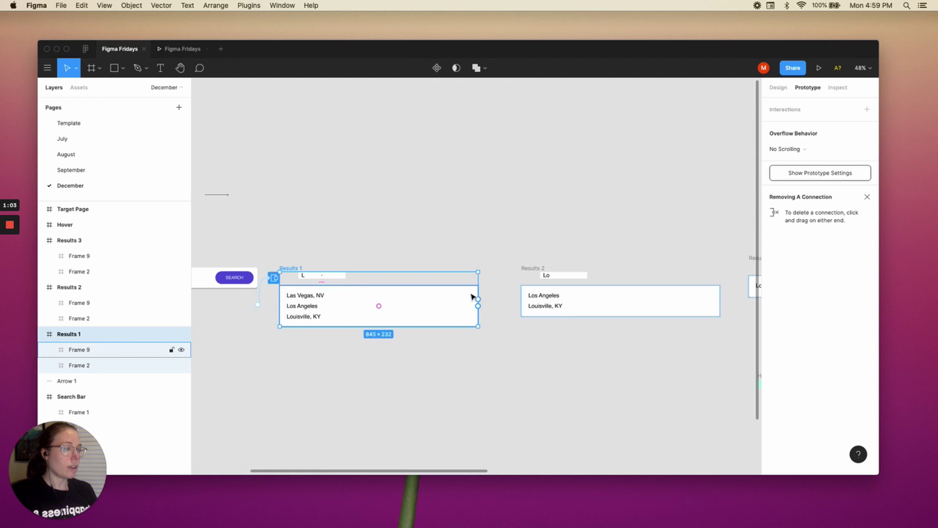
{"action": "left_click_drag", "start_coordinate": [478, 298], "coordinate": [534, 290]}
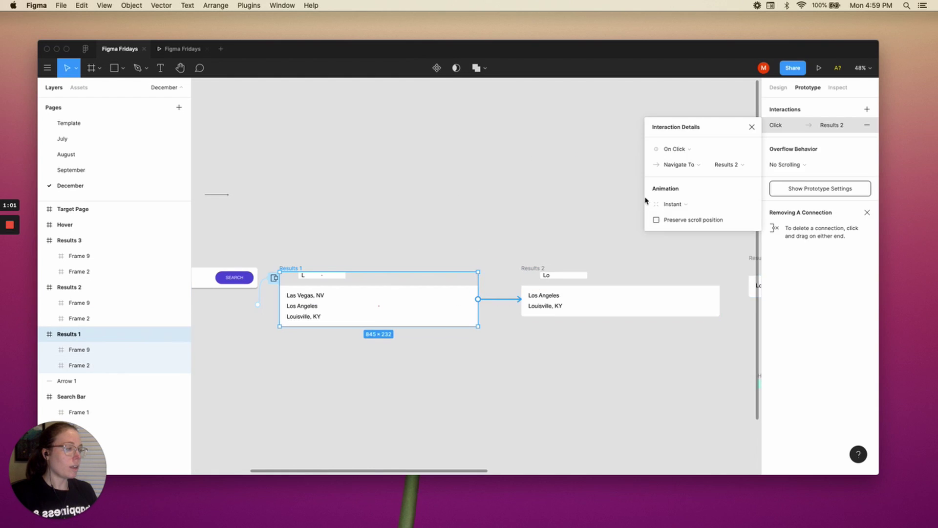
Make the interaction trigger on the O key and swap with Results 2.
{"action": "left_click", "coordinate": [679, 149]}
{"action": "left_click", "coordinate": [686, 199]}
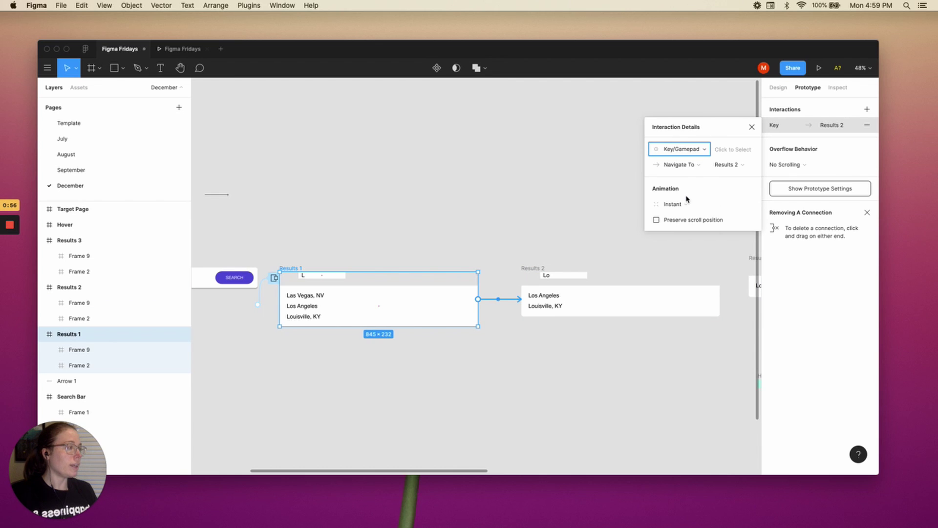
{"action": "left_click", "coordinate": [732, 151]}
{"action": "key", "text": "o"}
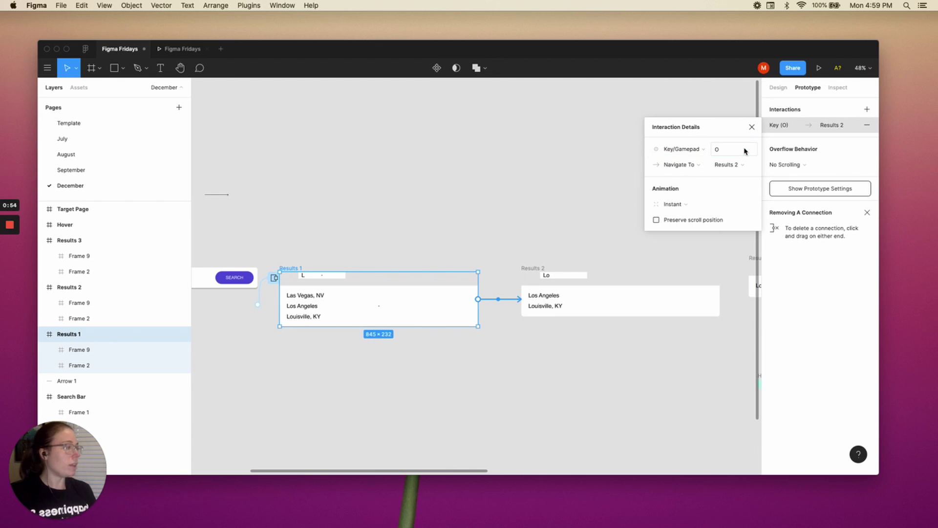
{"action": "left_click", "coordinate": [680, 164]}
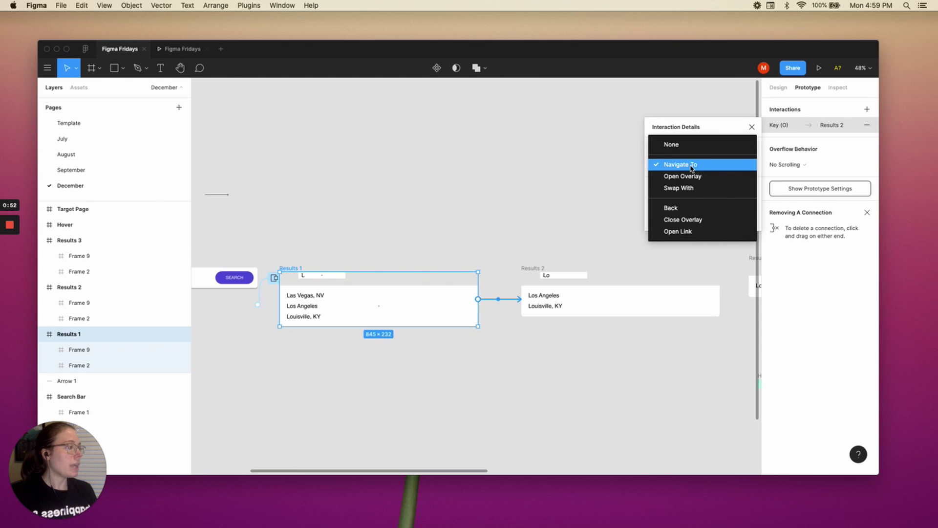
{"action": "left_click", "coordinate": [689, 188]}
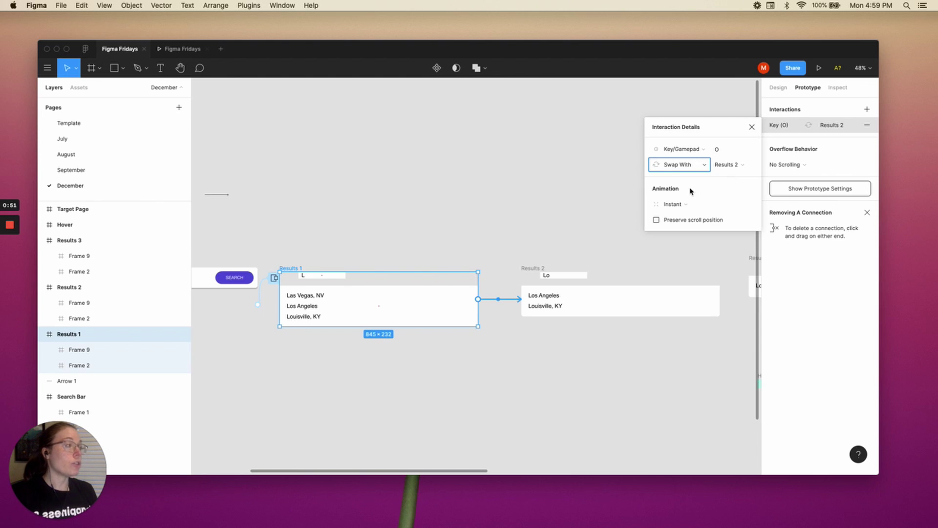
Connect Results 2 back to Results 1, swapping on the Backspace key.
{"action": "left_click", "coordinate": [532, 270]}
{"action": "left_click_drag", "start_coordinate": [720, 299], "coordinate": [476, 317]}
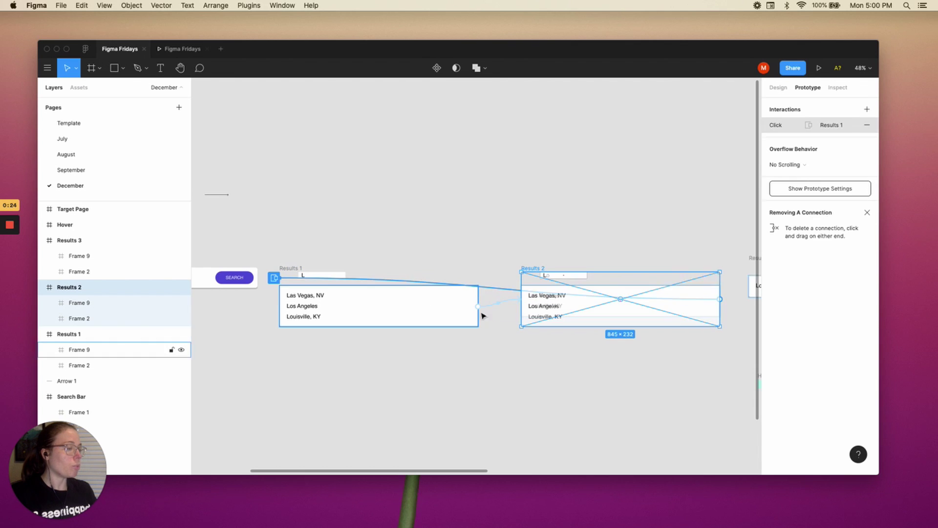
{"action": "left_click", "coordinate": [687, 149]}
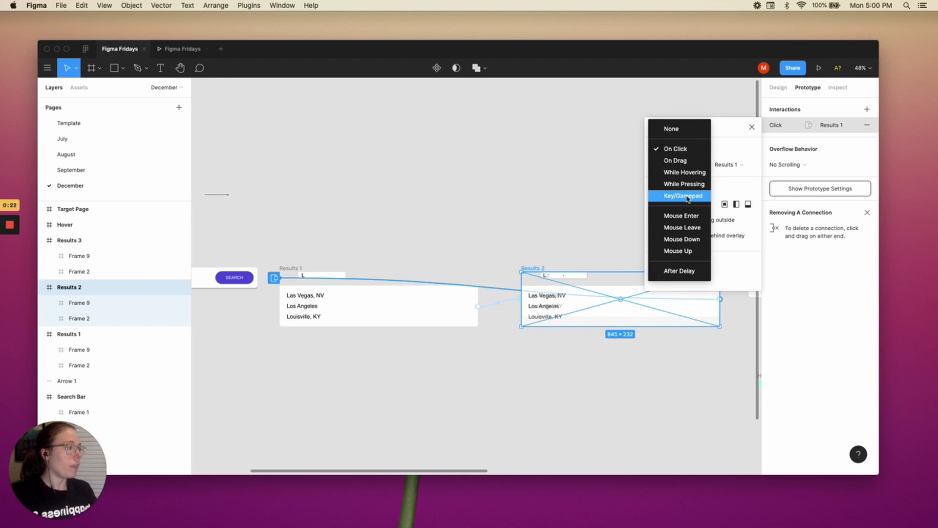
{"action": "left_click", "coordinate": [686, 195]}
{"action": "left_click", "coordinate": [725, 149]}
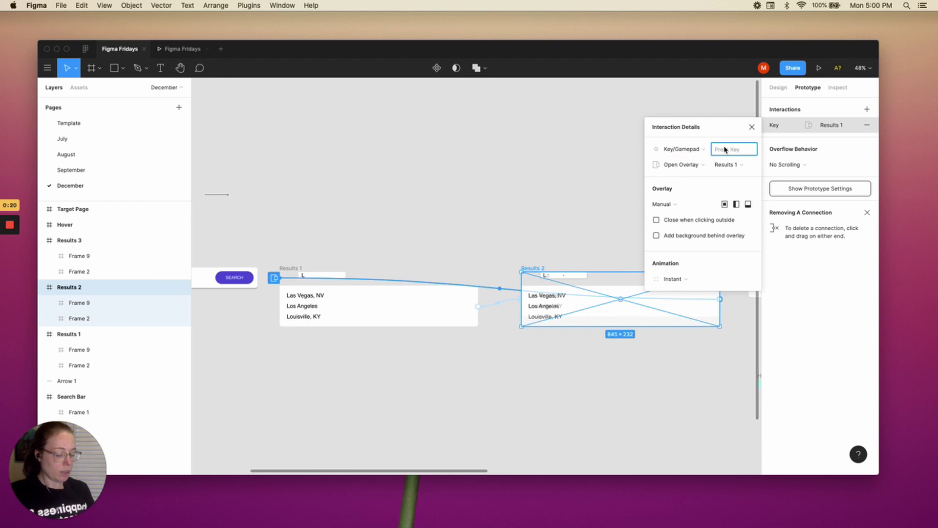
{"action": "key", "text": "BackSpace"}
{"action": "left_click", "coordinate": [697, 166]}
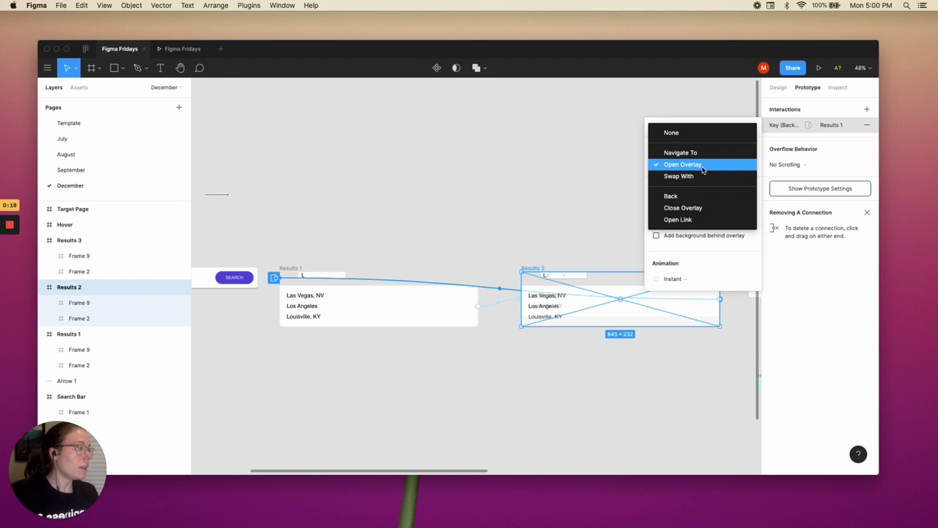
{"action": "left_click", "coordinate": [703, 176]}
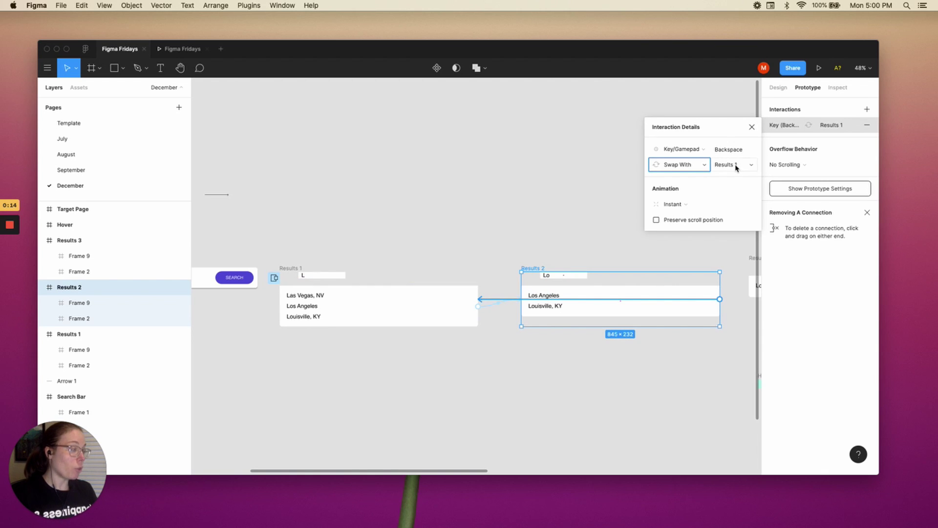
Preview the prototype and restart it from the empty search bar.
{"action": "left_click", "coordinate": [255, 133]}
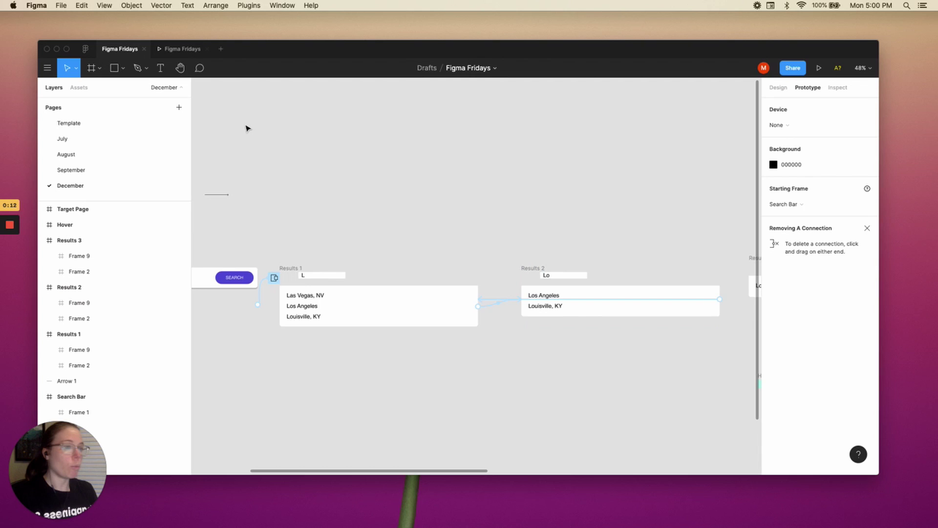
{"action": "left_click", "coordinate": [181, 49]}
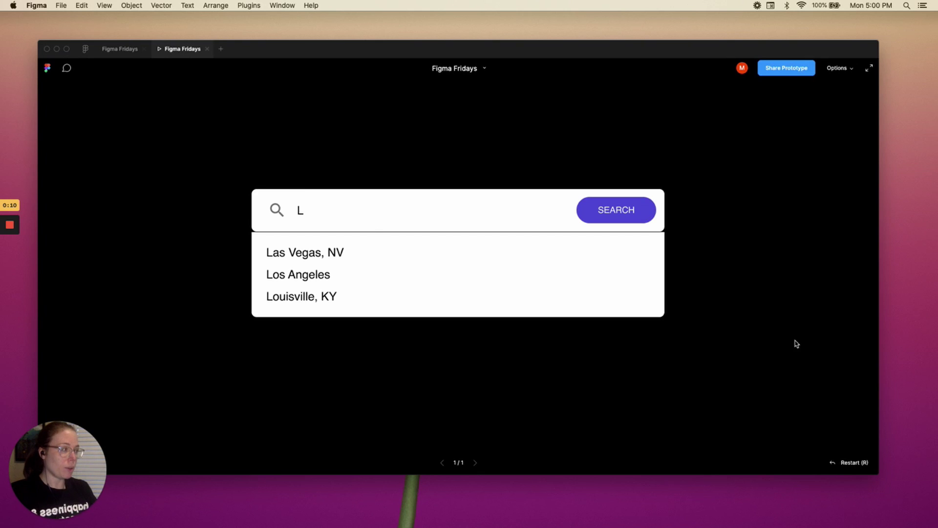
{"action": "left_click", "coordinate": [853, 461]}
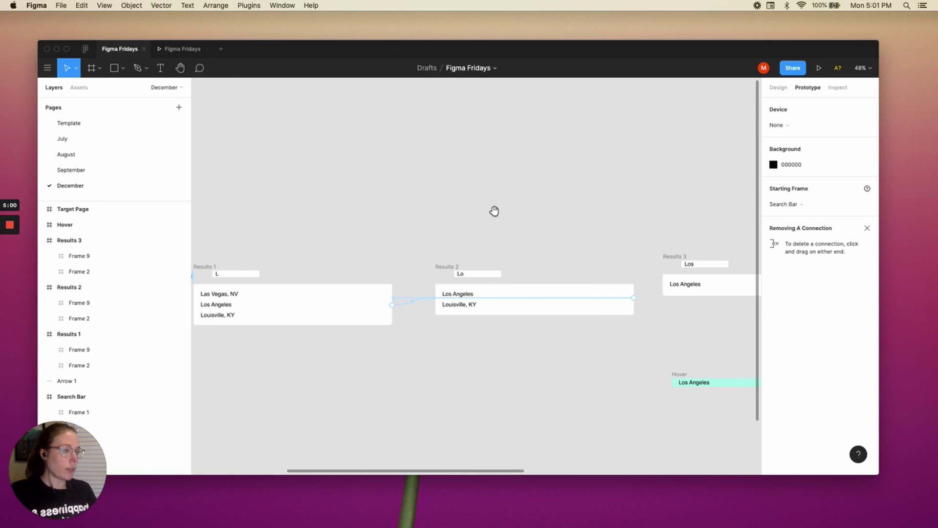
Connect Results 1 back to the Search Bar frame.
{"action": "scroll", "coordinate": [489, 209], "scroll_direction": "left", "scroll_amount": 5}
{"action": "scroll", "coordinate": [440, 203], "scroll_direction": "right", "scroll_amount": 2}
{"action": "scroll", "coordinate": [429, 216], "scroll_direction": "left", "scroll_amount": 5}
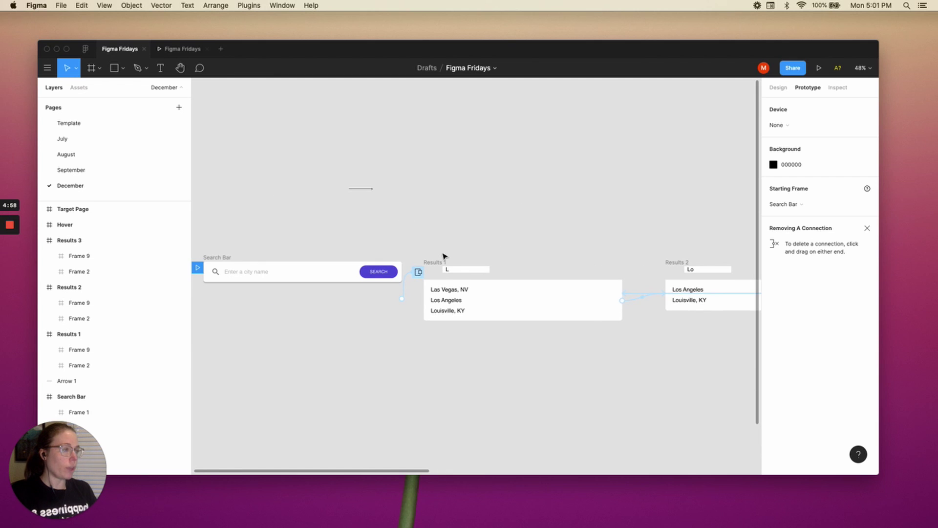
{"action": "left_click", "coordinate": [436, 263]}
{"action": "left_click", "coordinate": [553, 303]}
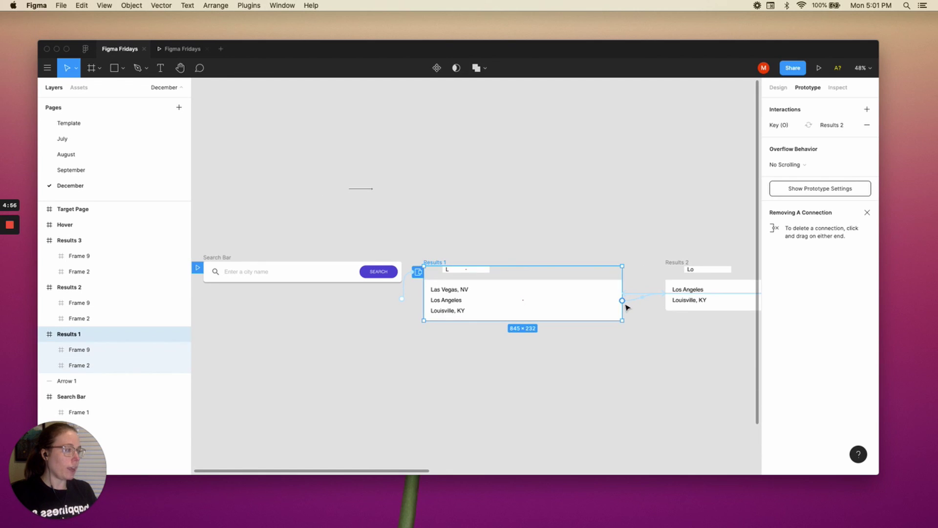
{"action": "left_click_drag", "start_coordinate": [621, 300], "coordinate": [390, 286]}
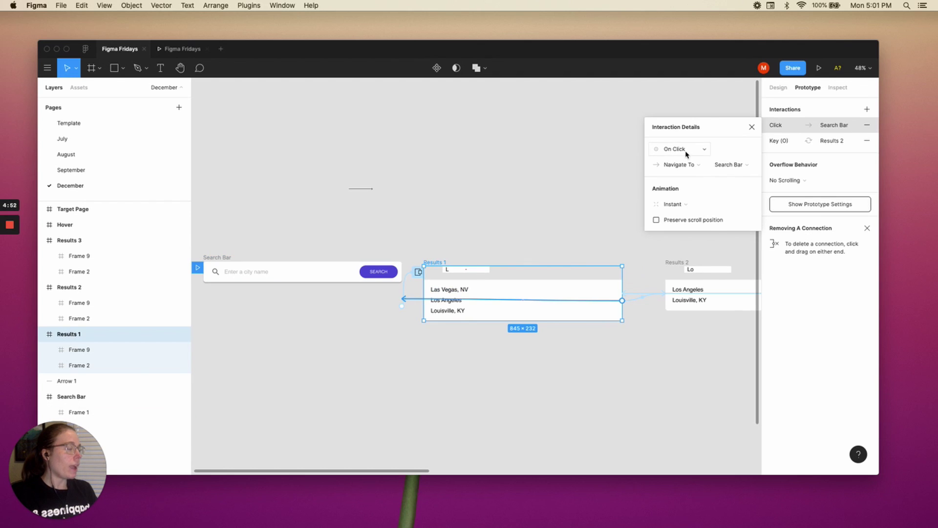
Set the trigger to the Backspace key with a Close Overlay action.
{"action": "left_click", "coordinate": [686, 152]}
{"action": "left_click", "coordinate": [696, 195]}
{"action": "left_click", "coordinate": [736, 150]}
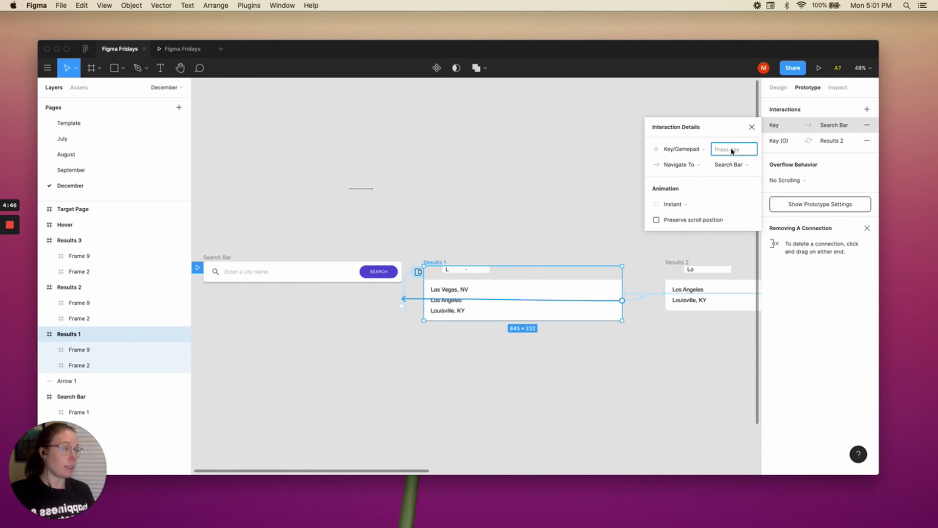
{"action": "key", "text": "BackSpace"}
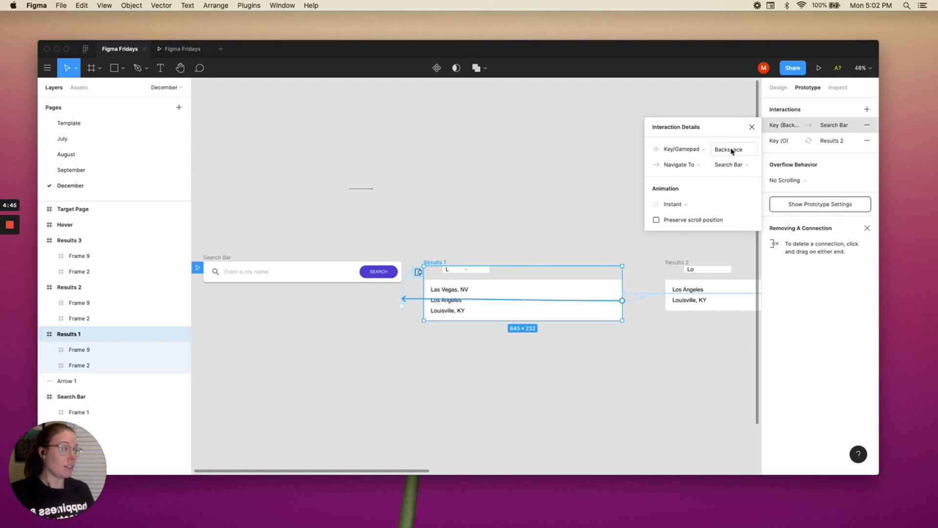
{"action": "left_click", "coordinate": [701, 168]}
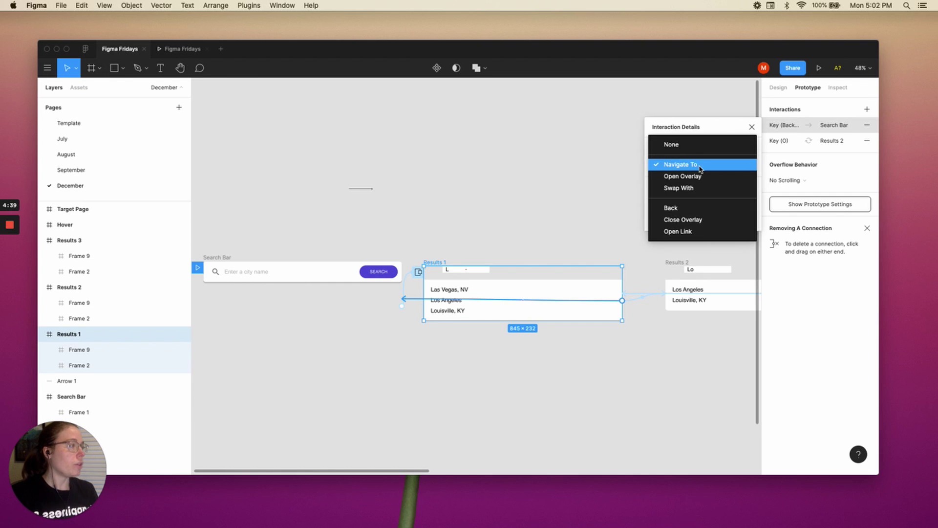
{"action": "left_click", "coordinate": [689, 220]}
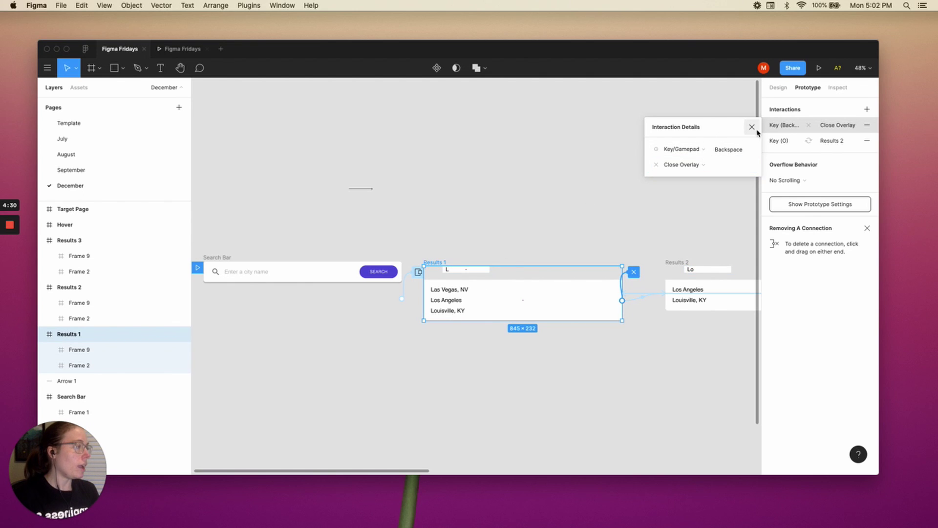
Test the Backspace behaviour in the prototype preview, then return to the editor.
{"action": "left_click", "coordinate": [600, 144]}
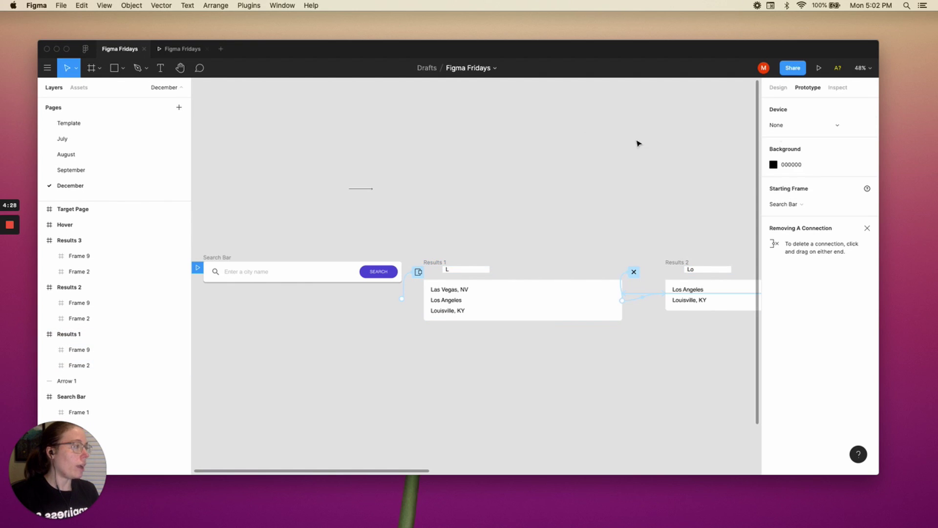
{"action": "left_click", "coordinate": [181, 48]}
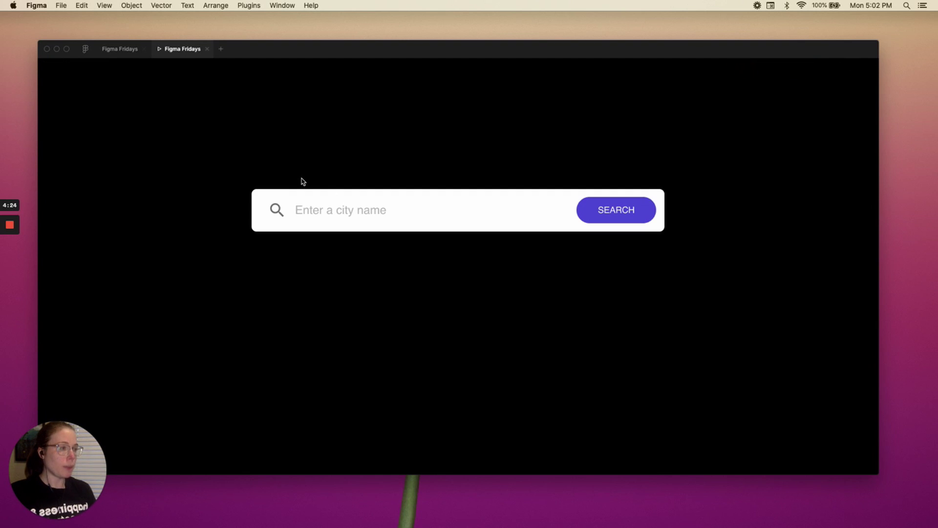
{"action": "left_click", "coordinate": [120, 49]}
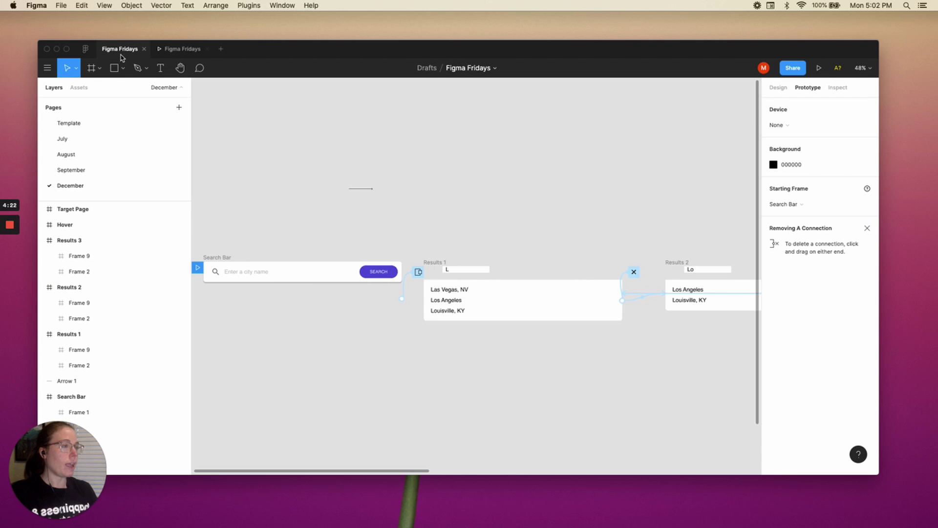
Connect Results 2 to Results 3 with an S-key trigger that swaps to Results 3.
{"action": "scroll", "coordinate": [509, 220], "scroll_direction": "right", "scroll_amount": 10}
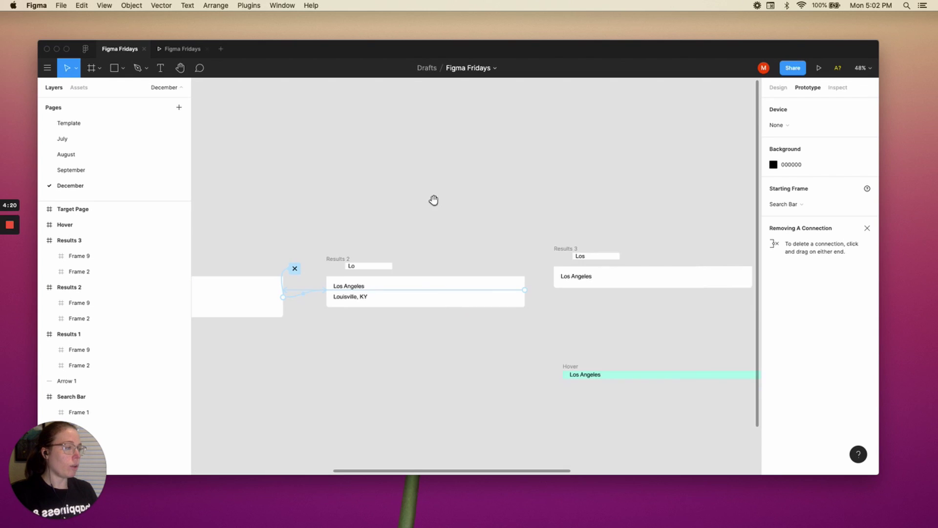
{"action": "left_click", "coordinate": [324, 261]}
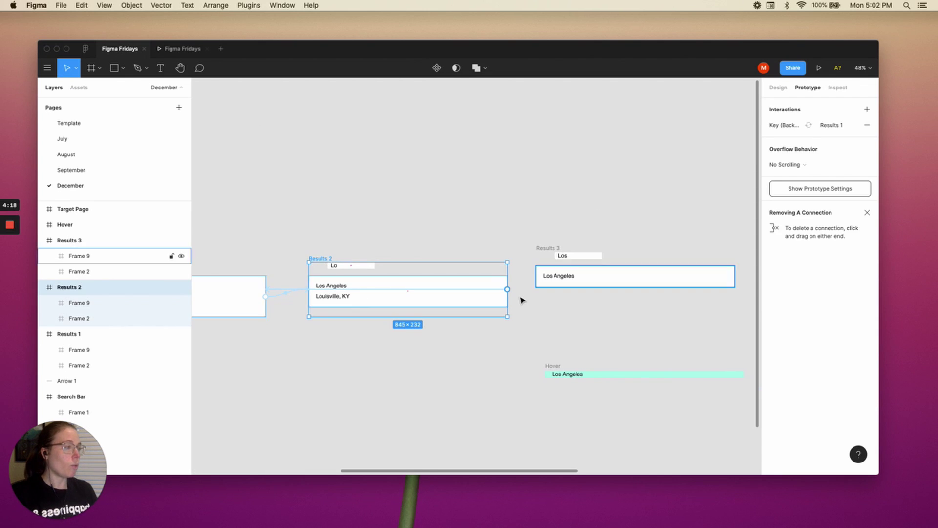
{"action": "left_click_drag", "start_coordinate": [507, 289], "coordinate": [549, 260]}
{"action": "left_click", "coordinate": [680, 149]}
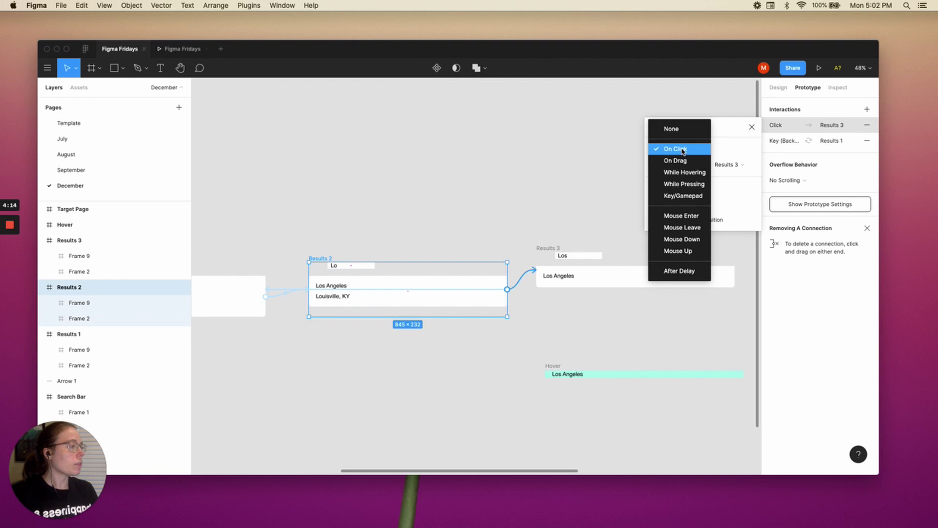
{"action": "left_click", "coordinate": [689, 196]}
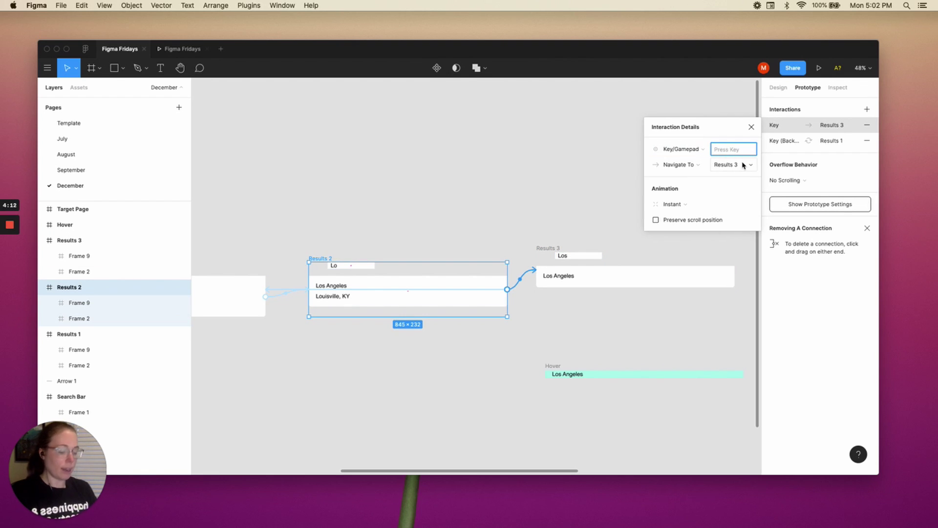
{"action": "key", "text": "s"}
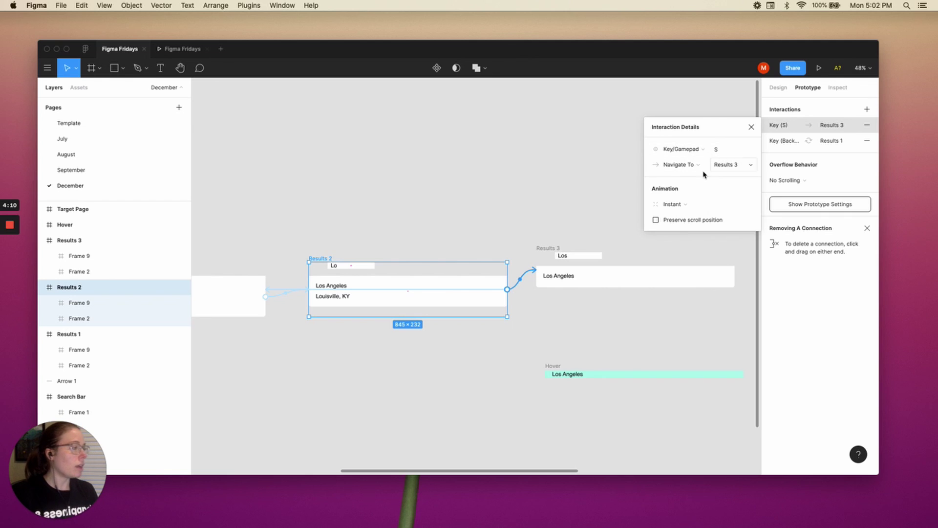
{"action": "left_click", "coordinate": [688, 166]}
{"action": "left_click", "coordinate": [688, 191]}
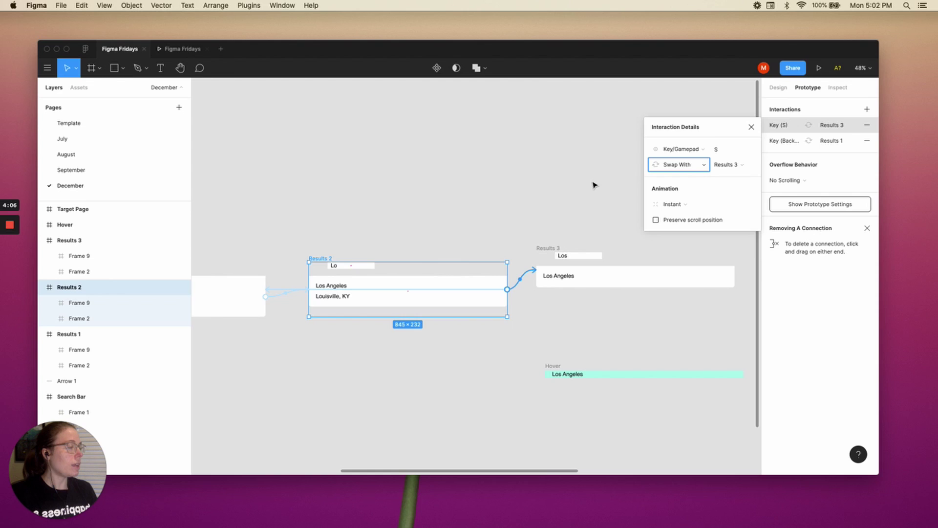
Preview the prototype and type 'Los' to check only Los Angeles appears.
{"action": "left_click", "coordinate": [445, 119]}
{"action": "left_click", "coordinate": [179, 49]}
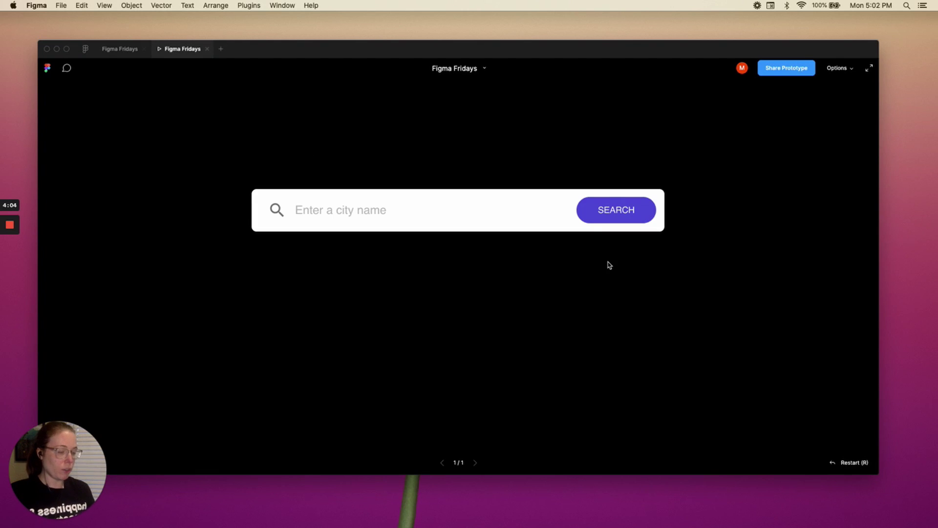
{"action": "type", "text": "Los"}
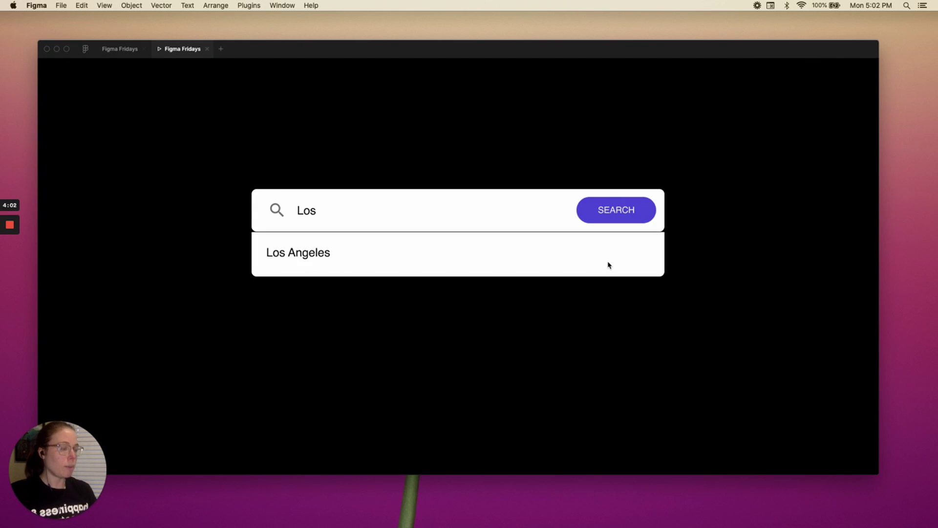
Link Results 3's results box to Results 2 with a Backspace trigger and Swap With action.
{"action": "left_click", "coordinate": [118, 49]}
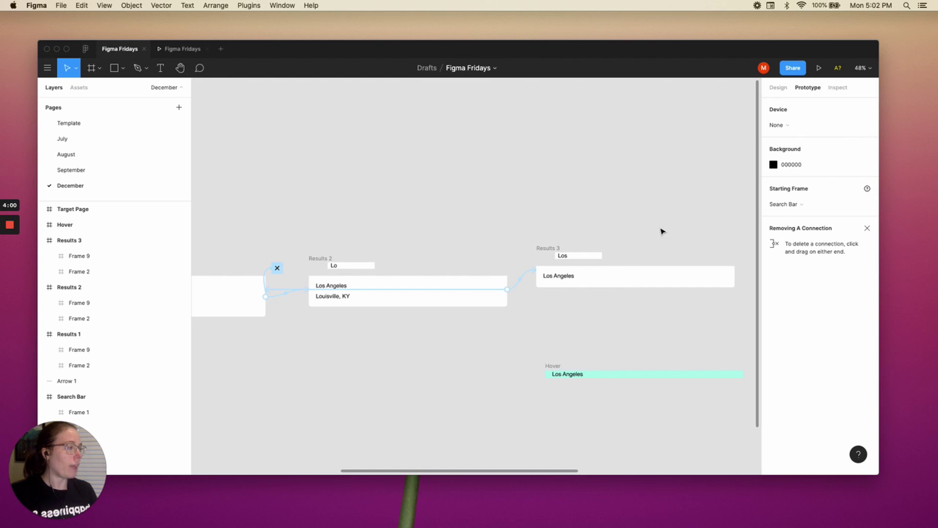
{"action": "left_click_drag", "start_coordinate": [734, 276], "coordinate": [502, 298]}
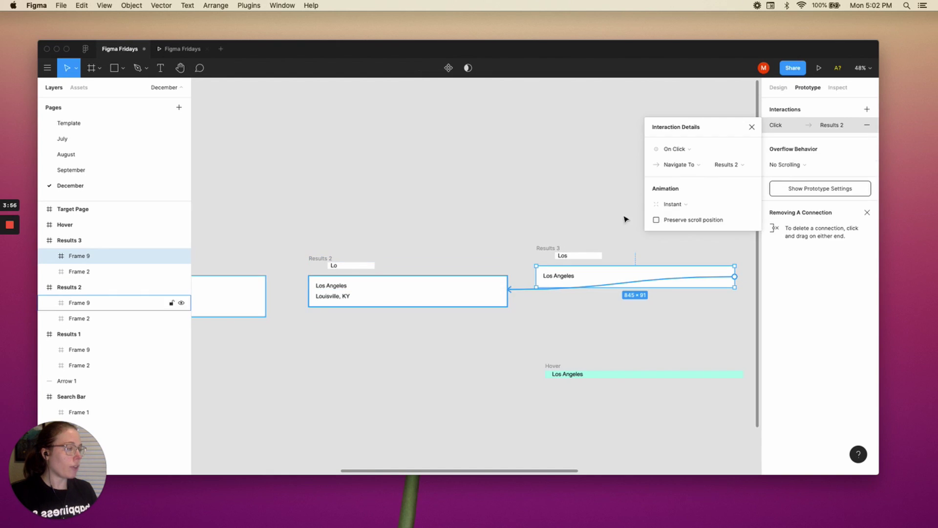
{"action": "left_click", "coordinate": [701, 152]}
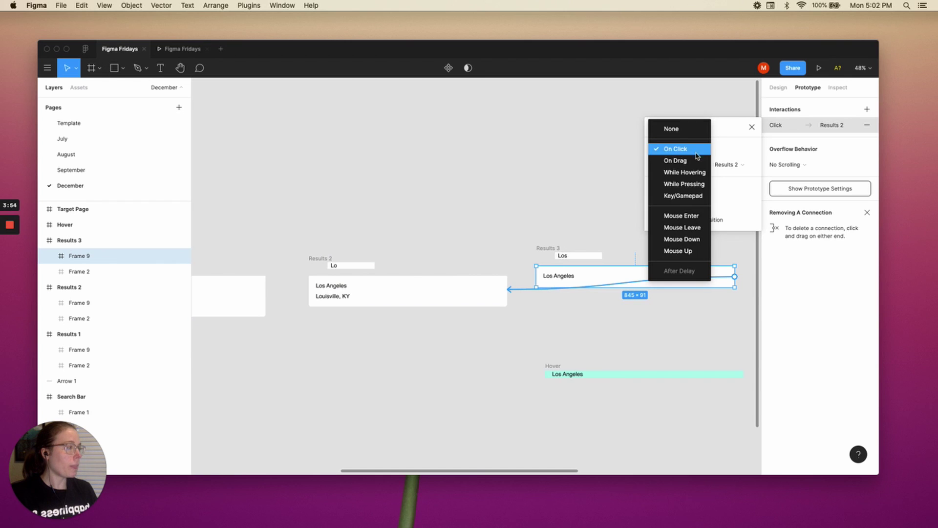
{"action": "left_click", "coordinate": [677, 196]}
{"action": "left_click", "coordinate": [741, 150]}
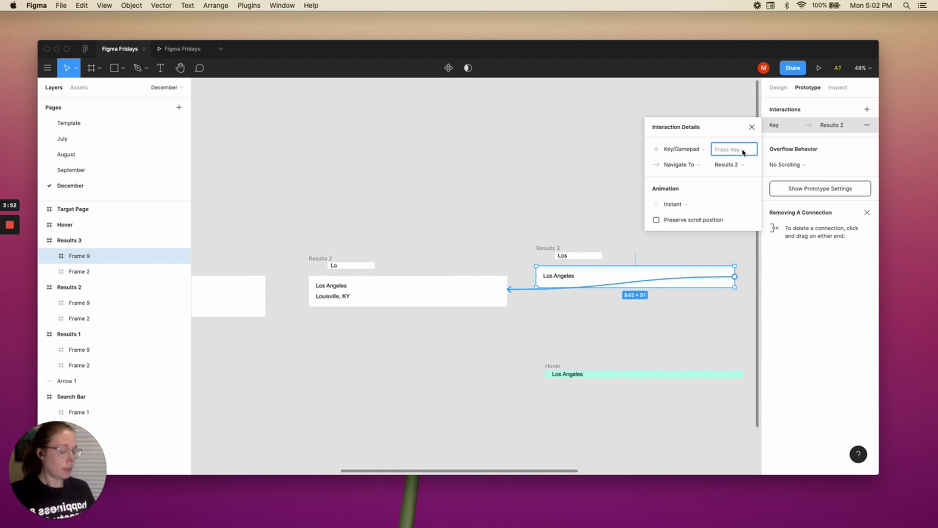
{"action": "key", "text": "BackSpace"}
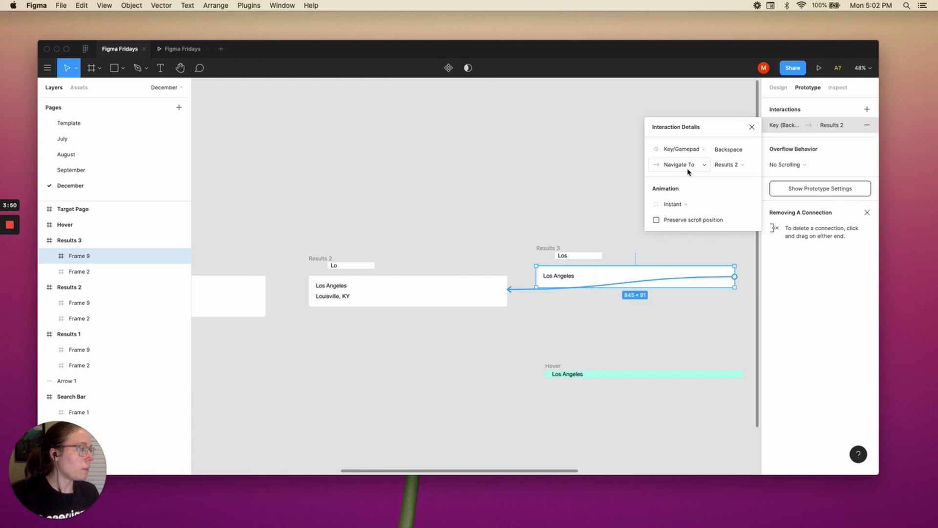
{"action": "left_click", "coordinate": [697, 168]}
{"action": "left_click", "coordinate": [690, 186]}
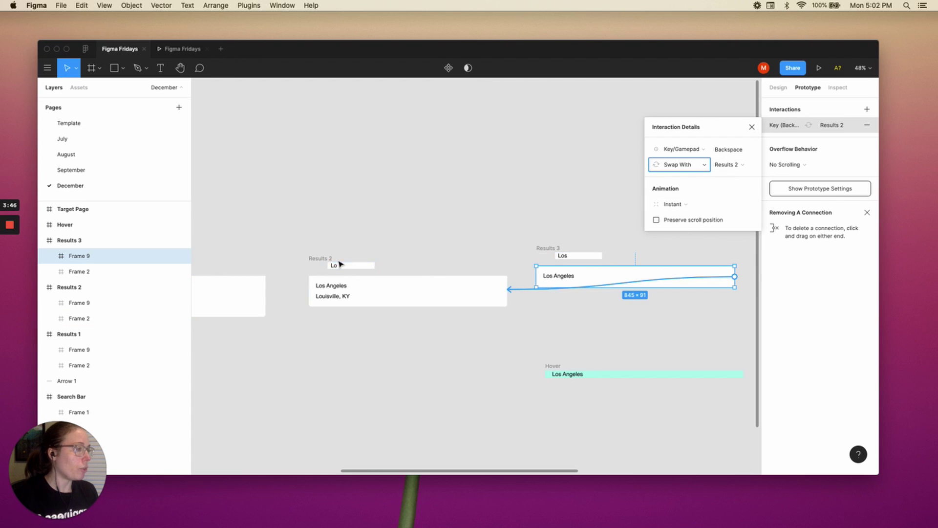
{"action": "key", "text": "Escape"}
{"action": "left_click", "coordinate": [182, 49]}
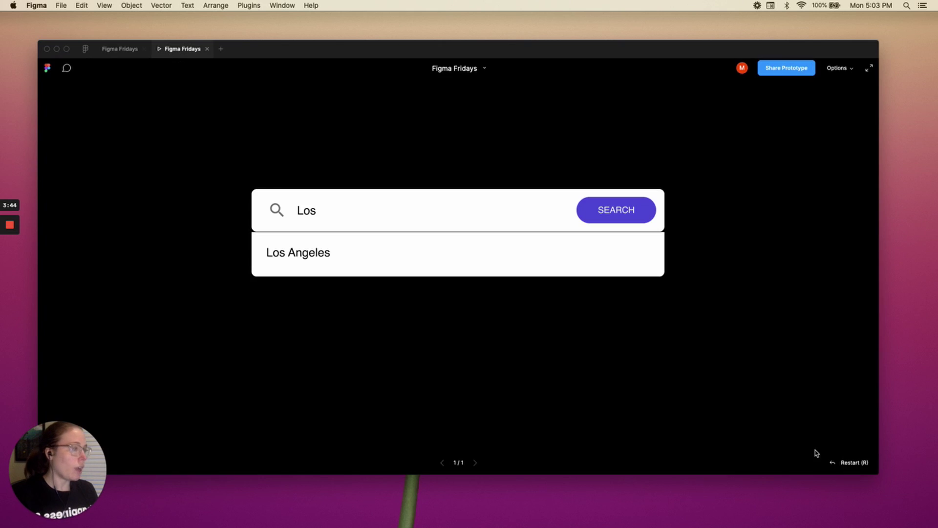
{"action": "left_click", "coordinate": [857, 461]}
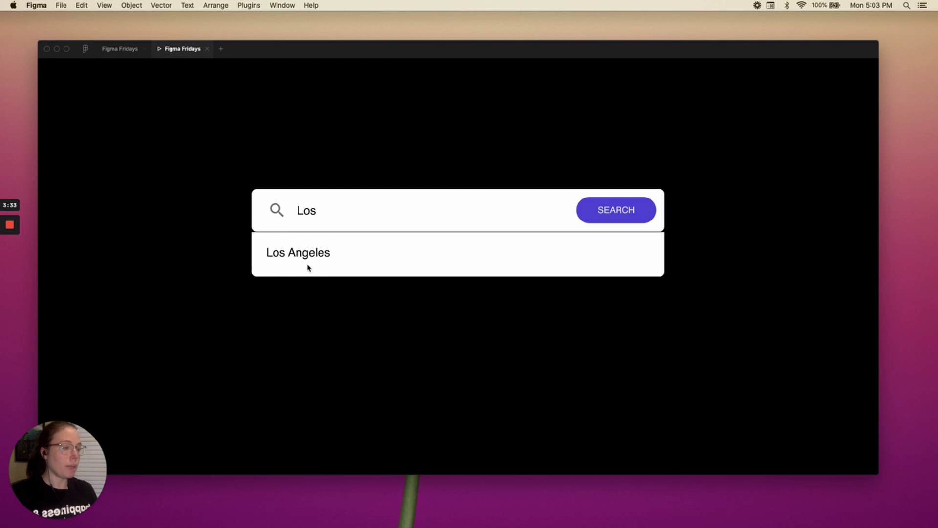
Select the Los Angeles text in Results 3 and resize it to 785 × 28.
{"action": "left_click", "coordinate": [120, 49]}
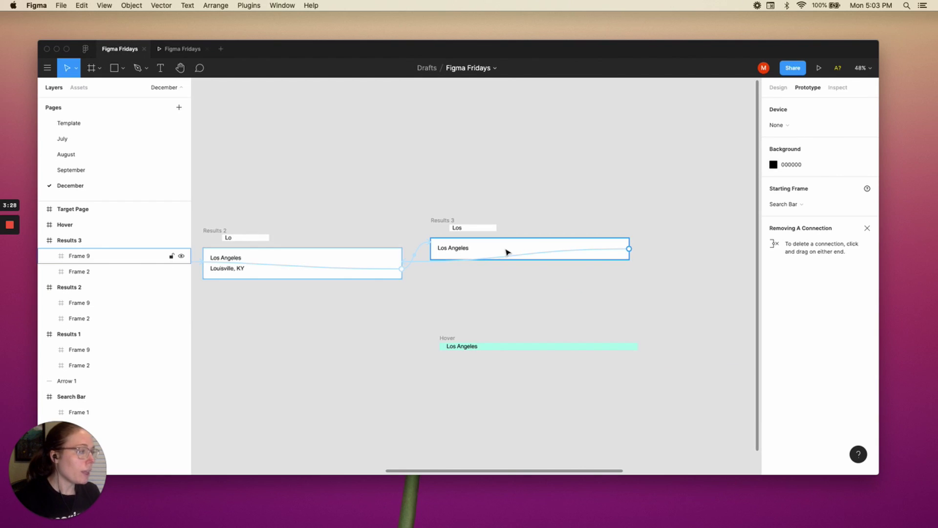
{"action": "double_click", "coordinate": [458, 250]}
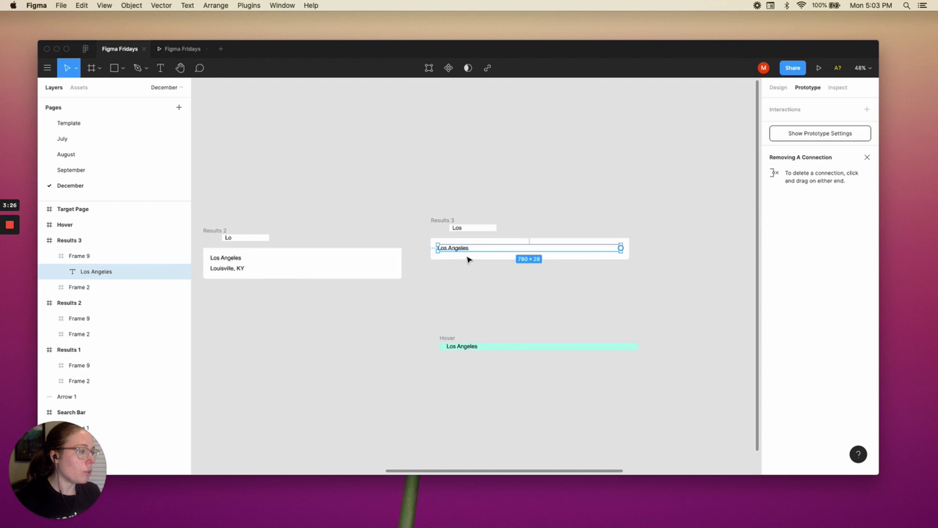
{"action": "scroll", "coordinate": [592, 259], "scroll_direction": "up", "scroll_amount": 3}
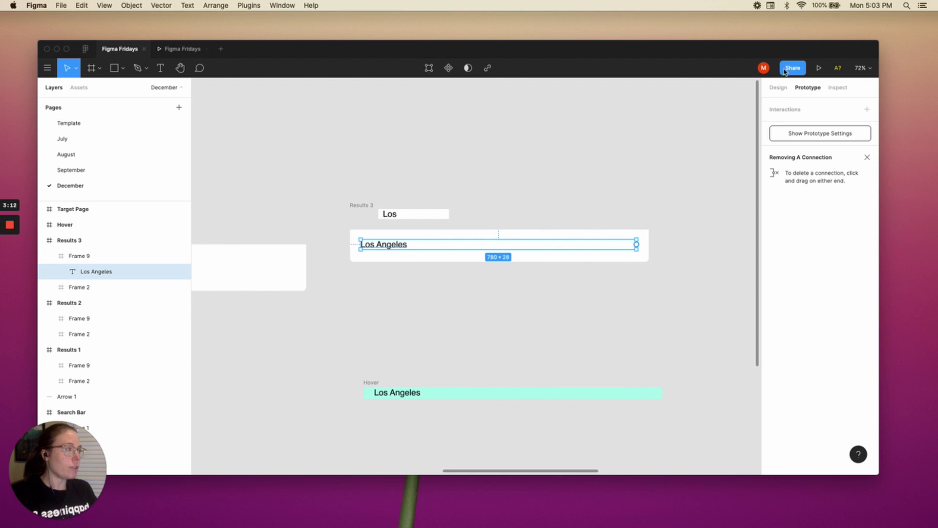
{"action": "key", "text": "alt+8"}
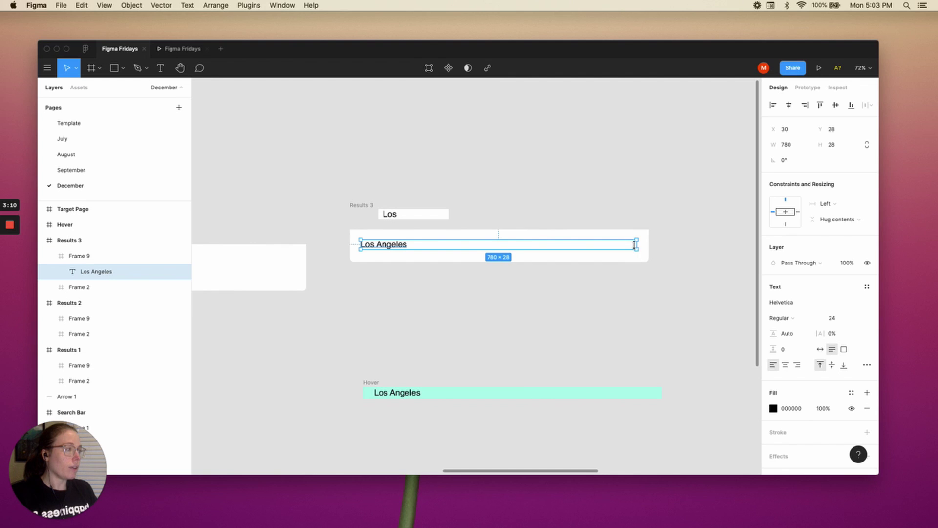
{"action": "left_click_drag", "start_coordinate": [614, 245], "coordinate": [638, 243]}
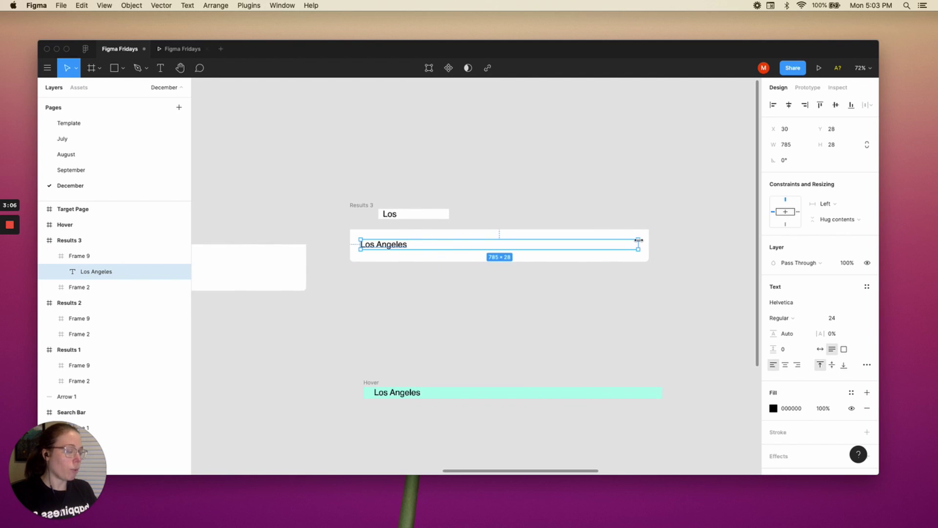
In Prototype mode, connect the Los Angeles text in Results 3 to the Hover frame.
{"action": "key", "text": "Escape"}
{"action": "left_click", "coordinate": [807, 87]}
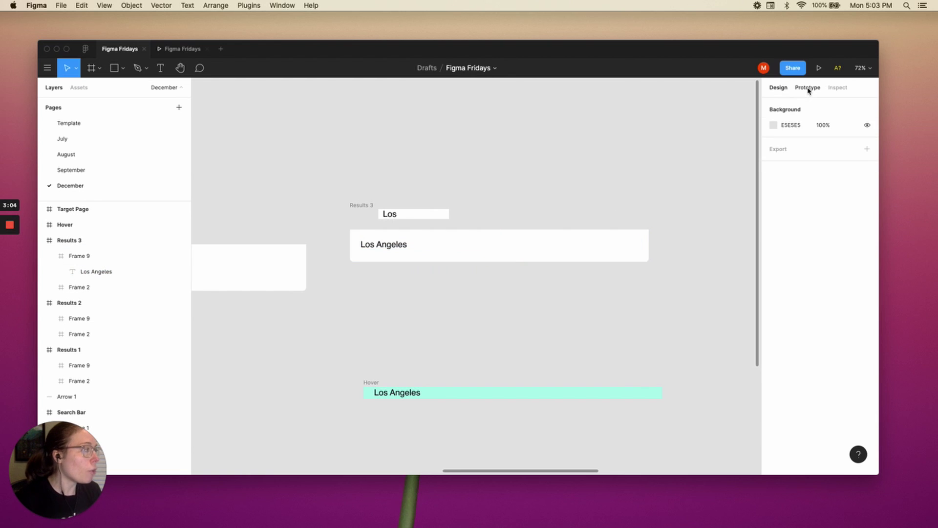
{"action": "left_click", "coordinate": [388, 248]}
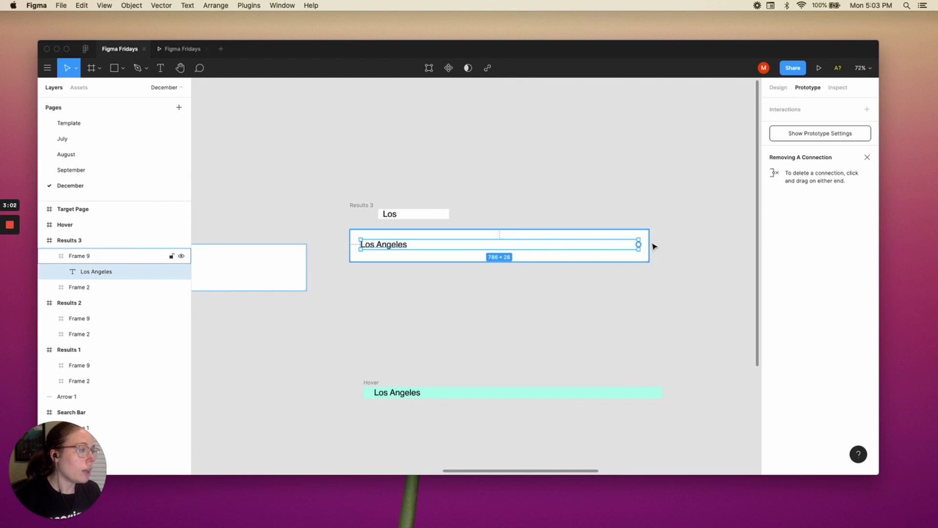
{"action": "left_click_drag", "start_coordinate": [638, 244], "coordinate": [611, 403]}
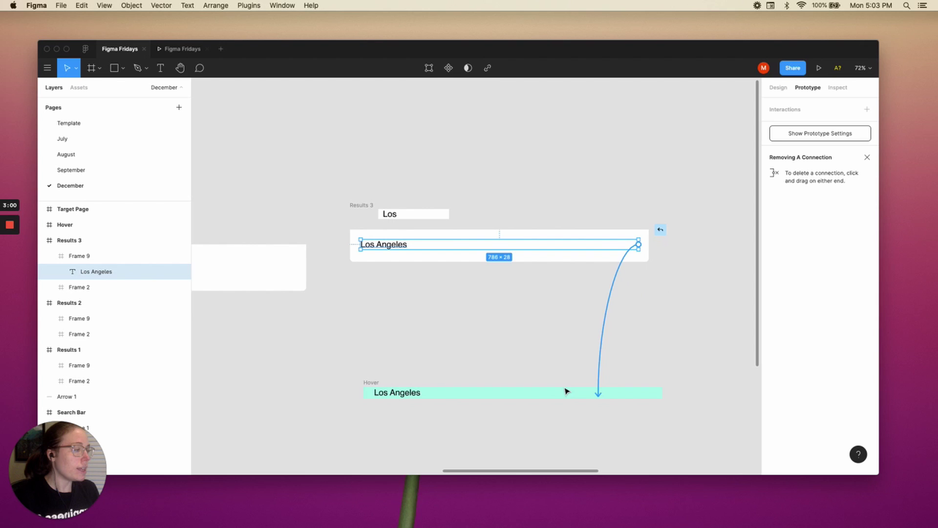
{"action": "left_click_drag", "start_coordinate": [566, 391], "coordinate": [421, 391]}
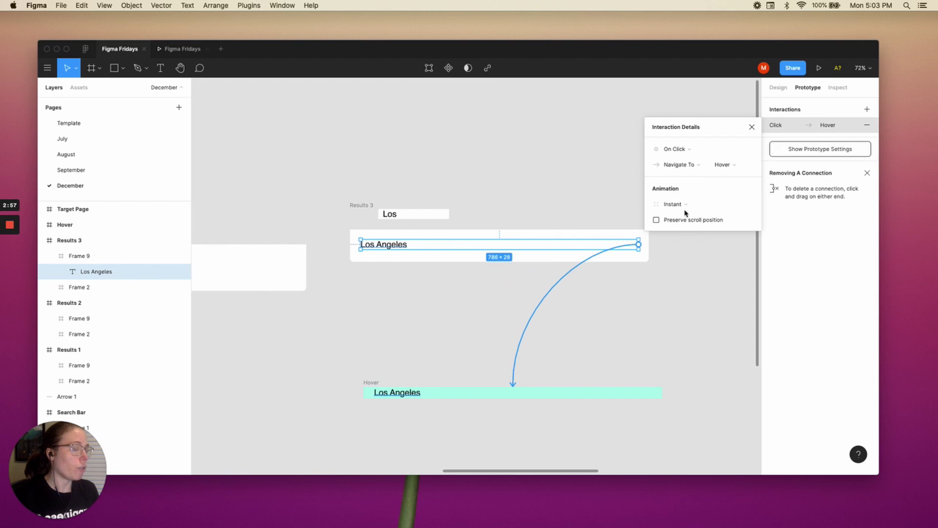
Set the interaction to While Hovering, Open Overlay, with the overlay position kept at Manual.
{"action": "left_click", "coordinate": [685, 149]}
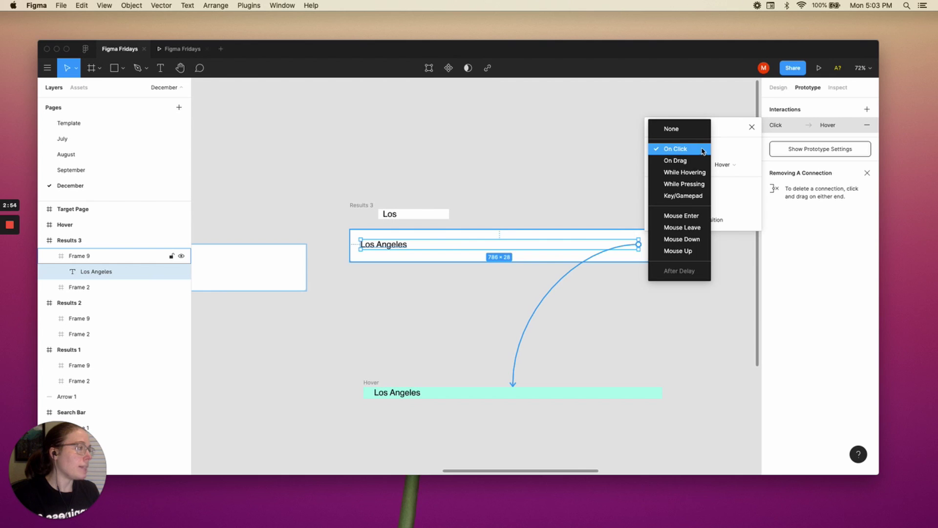
{"action": "left_click", "coordinate": [682, 170]}
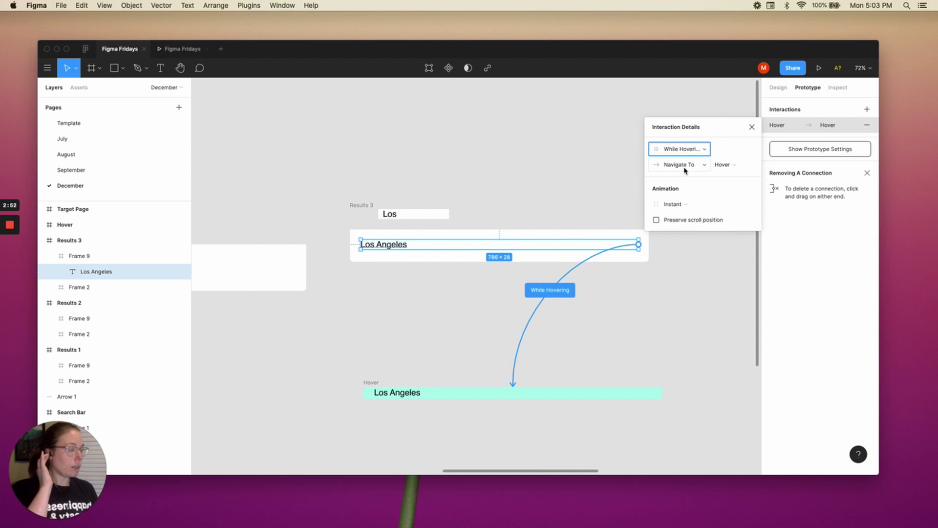
{"action": "left_click", "coordinate": [697, 166]}
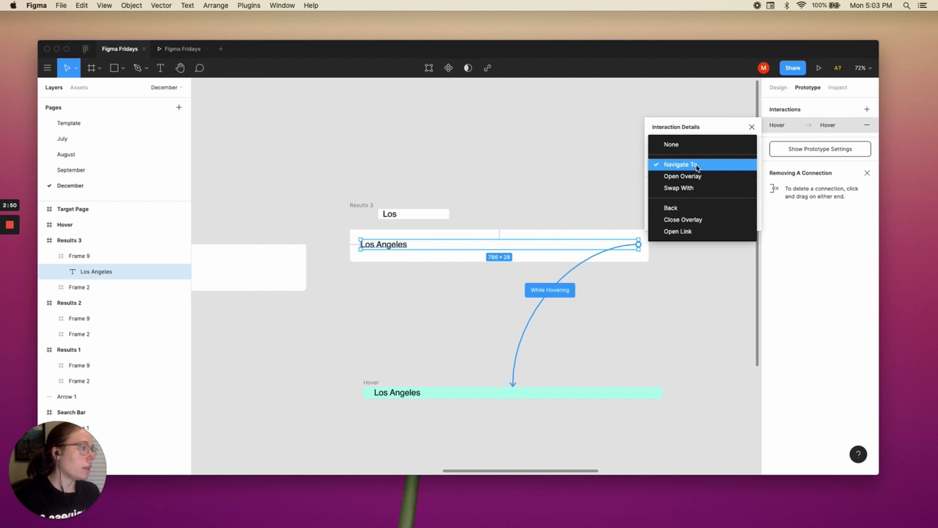
{"action": "left_click", "coordinate": [705, 177]}
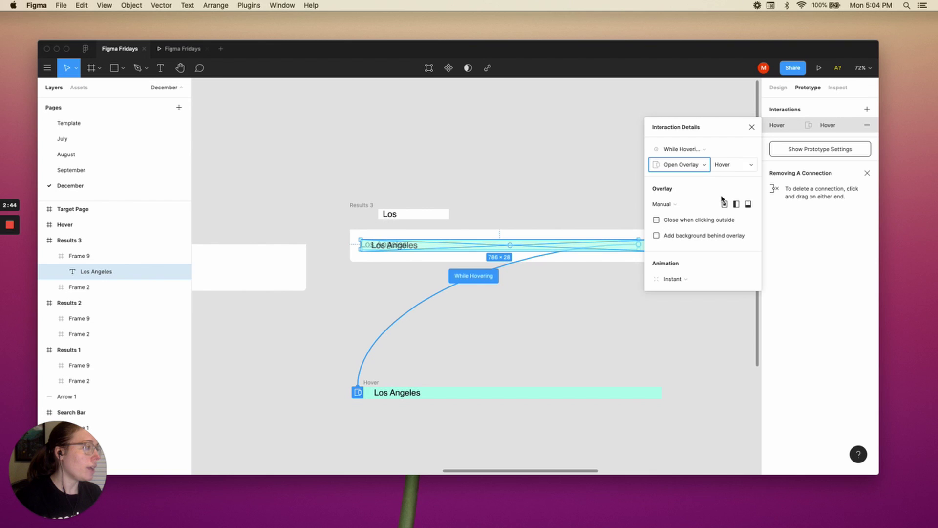
{"action": "left_click", "coordinate": [664, 204]}
{"action": "left_click", "coordinate": [740, 220]}
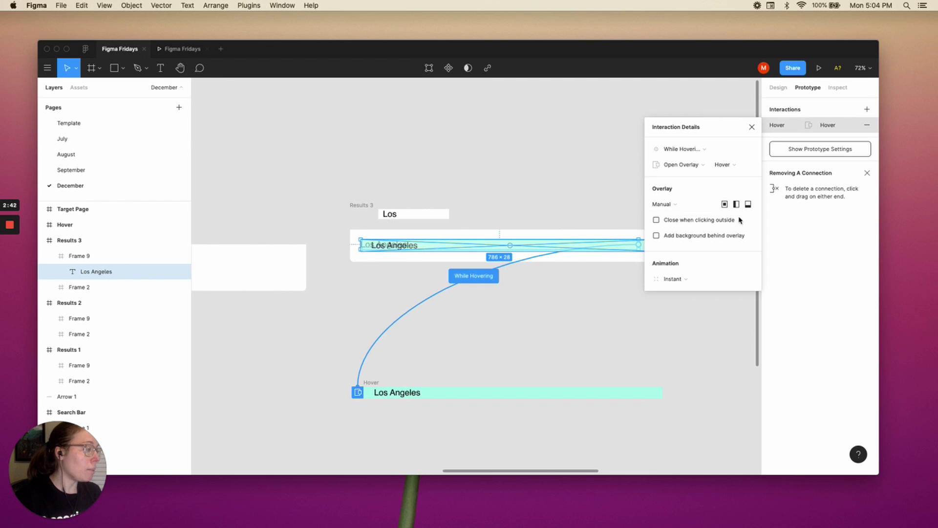
Nudge the manually positioned Hover overlay to line up with the Los Angeles row, then close the interaction details.
{"action": "left_click", "coordinate": [602, 214]}
{"action": "scroll", "coordinate": [614, 244], "scroll_direction": "left", "scroll_amount": 4}
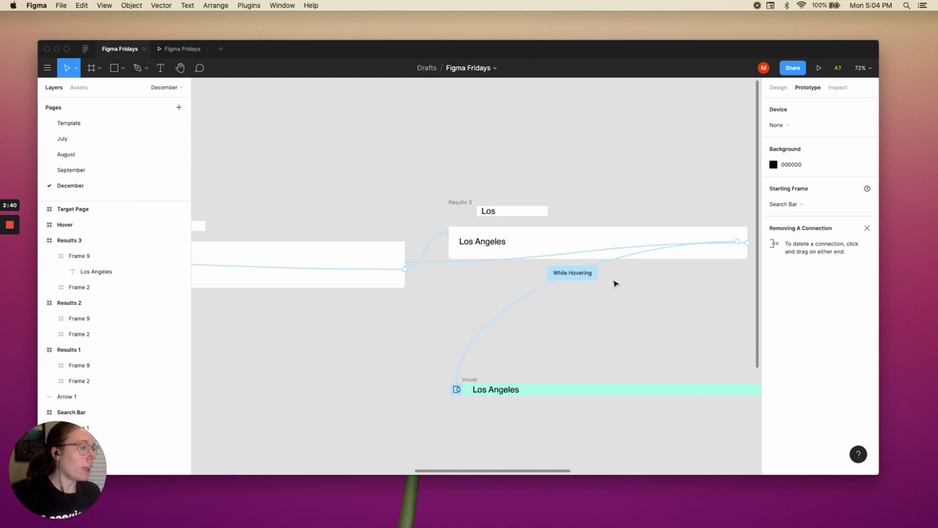
{"action": "left_click", "coordinate": [588, 273]}
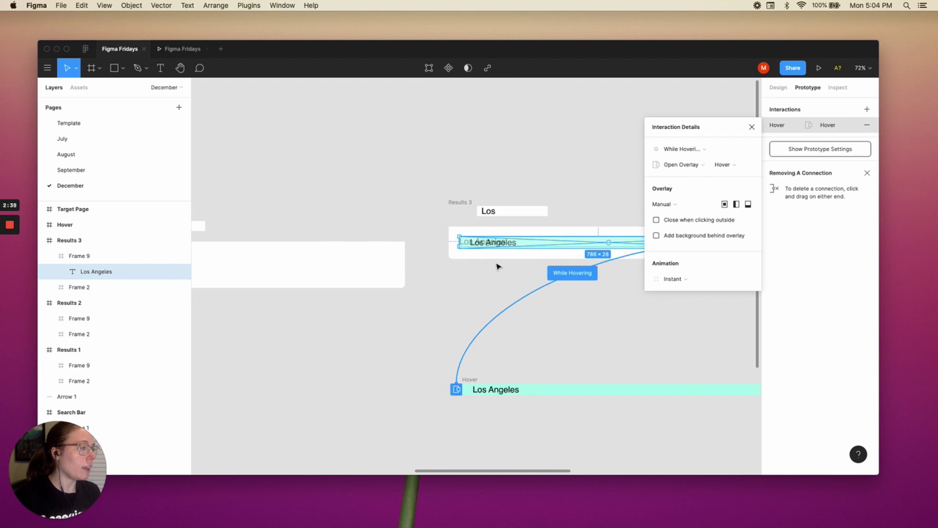
{"action": "scroll", "coordinate": [498, 251], "scroll_direction": "up", "scroll_amount": 5}
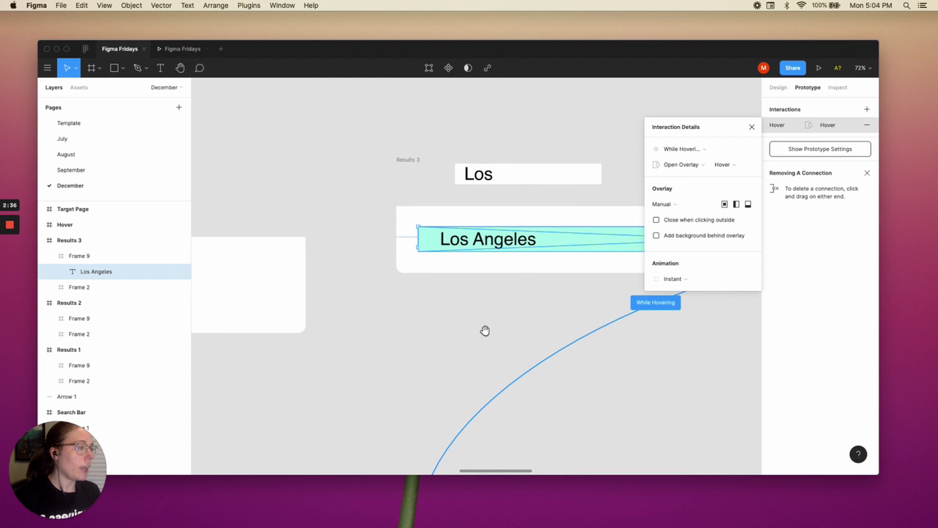
{"action": "scroll", "coordinate": [486, 331], "scroll_direction": "up", "scroll_amount": 2}
{"action": "left_click_drag", "start_coordinate": [495, 286], "coordinate": [466, 283]}
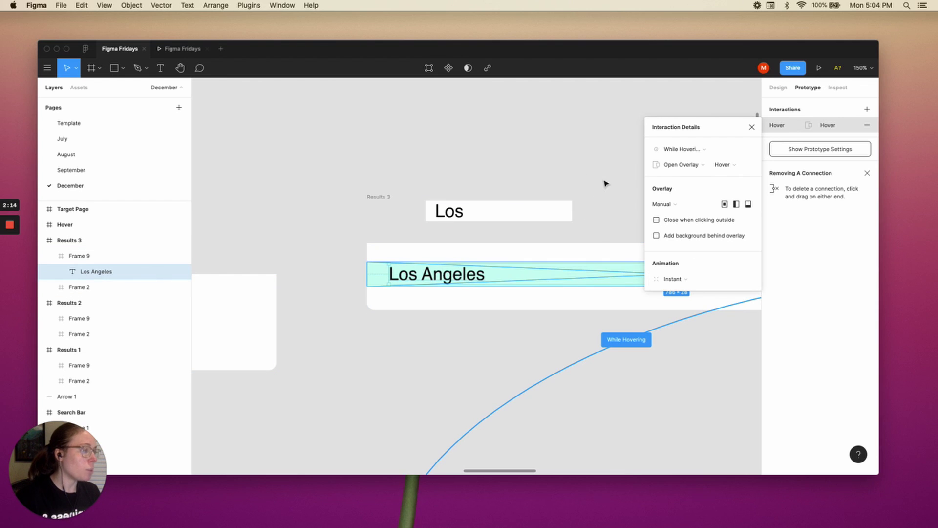
{"action": "left_click", "coordinate": [582, 157]}
{"action": "scroll", "coordinate": [561, 206], "scroll_direction": "down", "scroll_amount": 3}
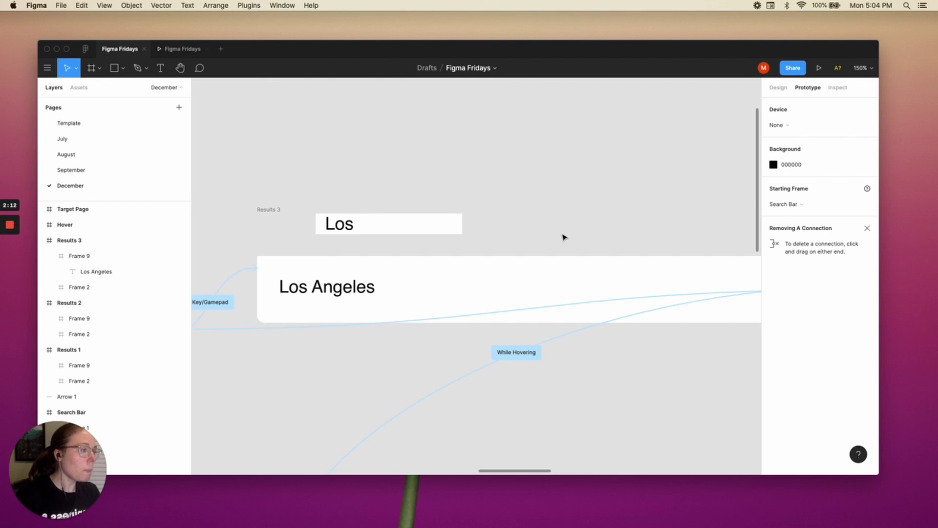
Restart the running prototype from an empty search to test the Los Angeles hover.
{"action": "left_click", "coordinate": [183, 48]}
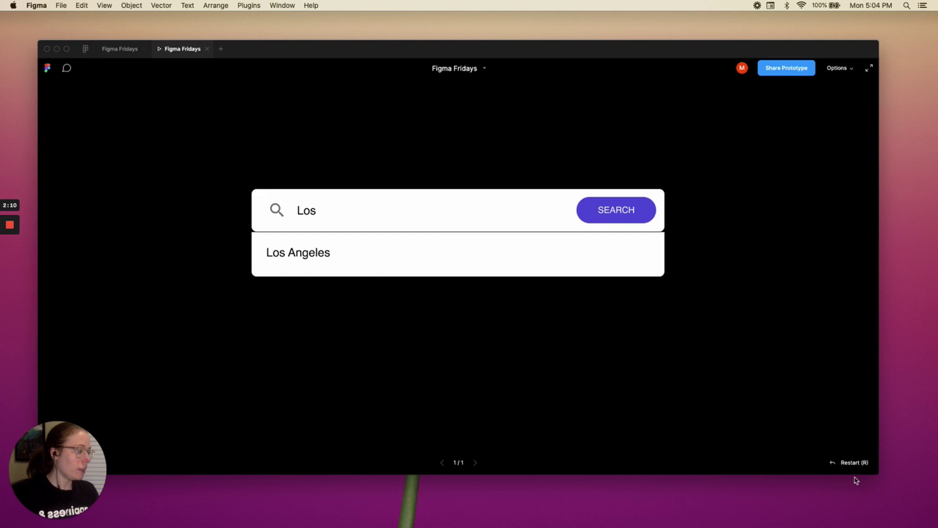
{"action": "left_click", "coordinate": [849, 462]}
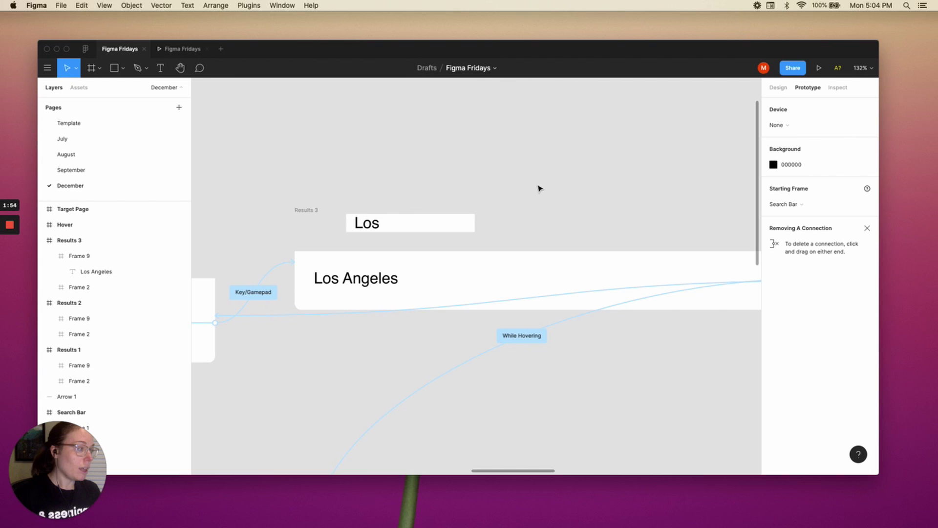
Link the Hover frame to Target Page so clicking it navigates there.
{"action": "scroll", "coordinate": [539, 188], "scroll_direction": "down", "scroll_amount": 10}
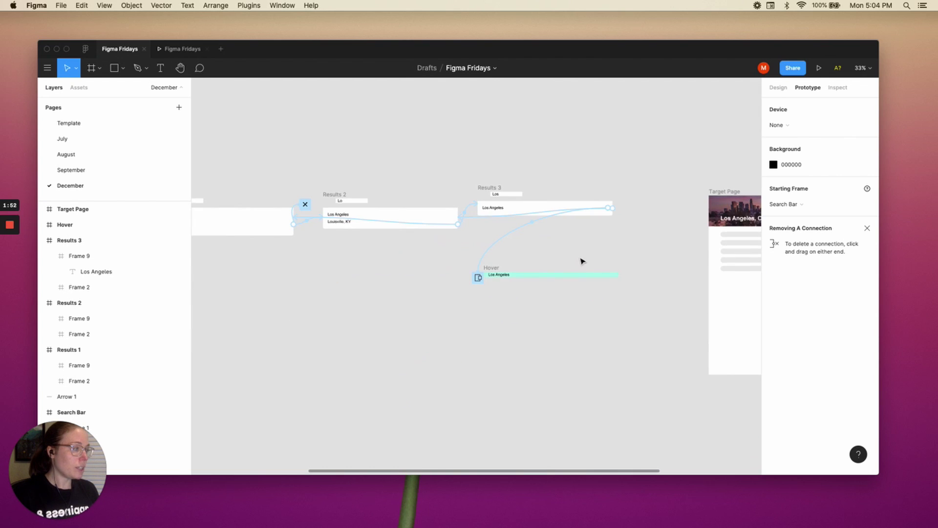
{"action": "left_click_drag", "start_coordinate": [581, 262], "coordinate": [382, 285]}
{"action": "left_click", "coordinate": [301, 306]}
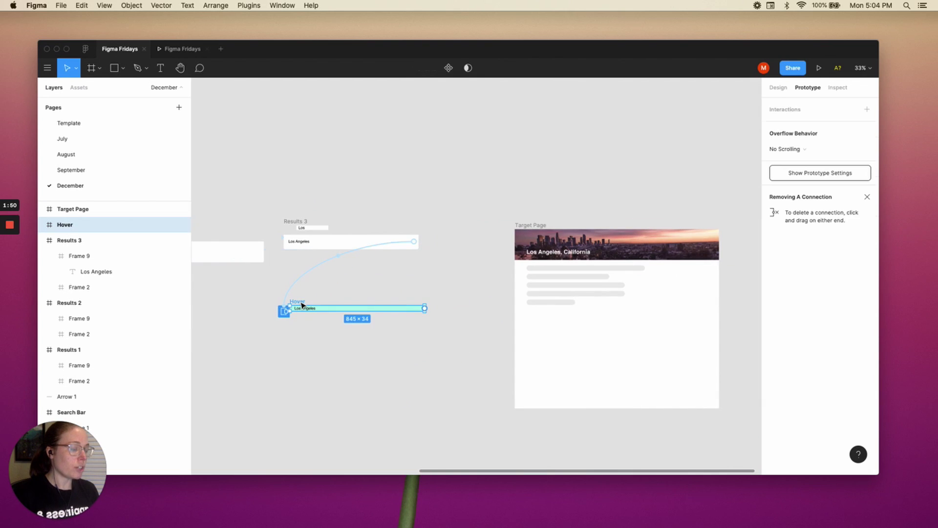
{"action": "scroll", "coordinate": [308, 310], "scroll_direction": "up", "scroll_amount": 3}
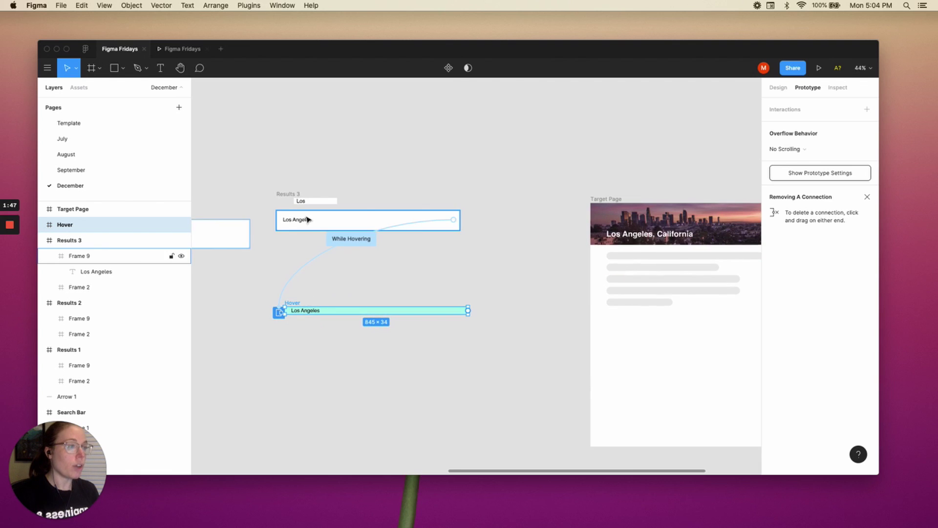
{"action": "scroll", "coordinate": [306, 220], "scroll_direction": "up", "scroll_amount": 3}
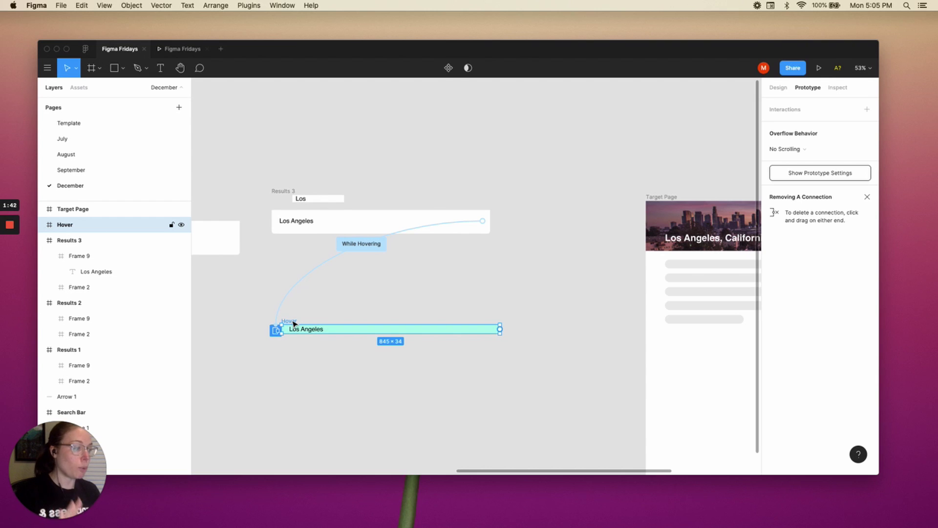
{"action": "left_click_drag", "start_coordinate": [499, 329], "coordinate": [656, 267]}
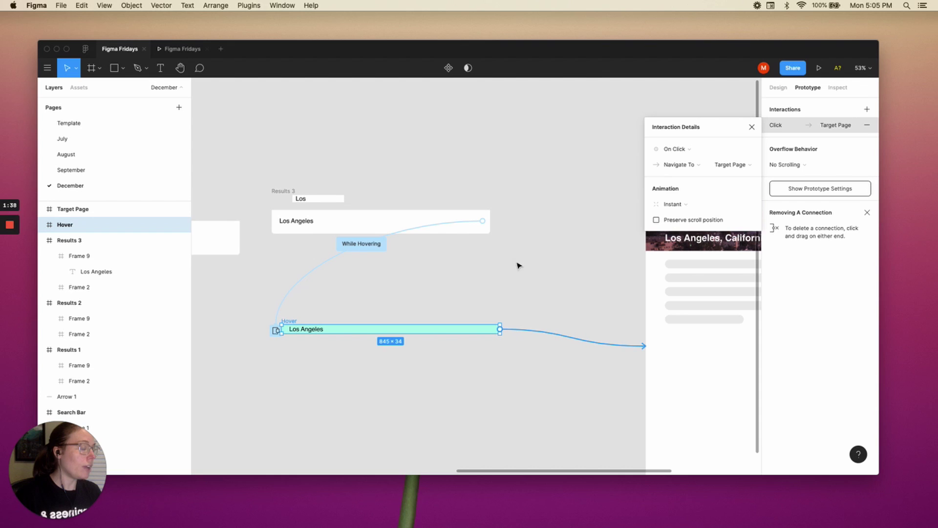
Restart the prototype, advance to the Lo suggestions, click Los Angeles to reach its page, and return to the editor.
{"action": "left_click", "coordinate": [180, 48]}
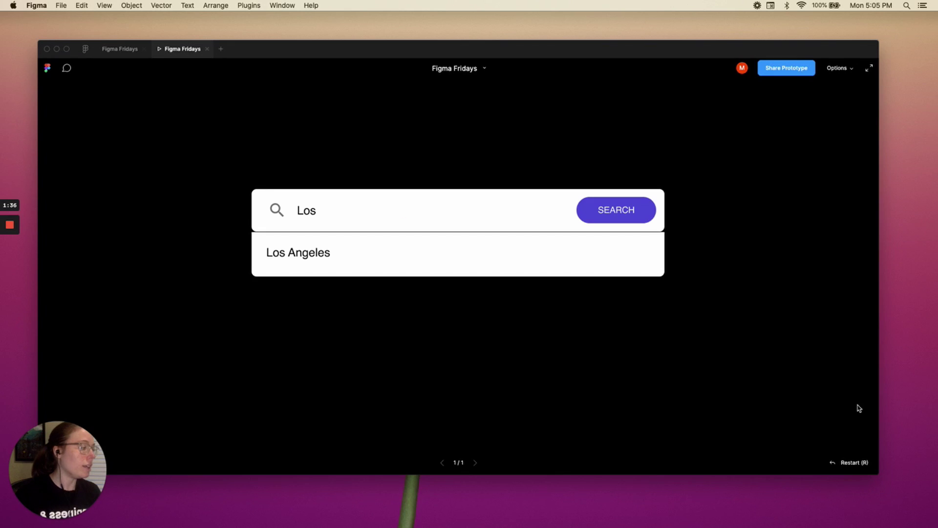
{"action": "left_click", "coordinate": [858, 462]}
{"action": "left_click", "coordinate": [712, 376]}
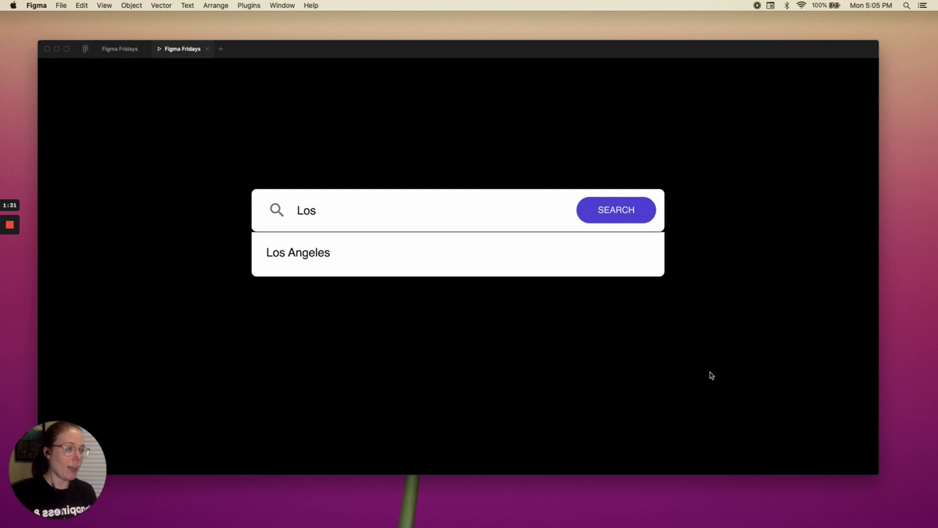
{"action": "left_click", "coordinate": [314, 254]}
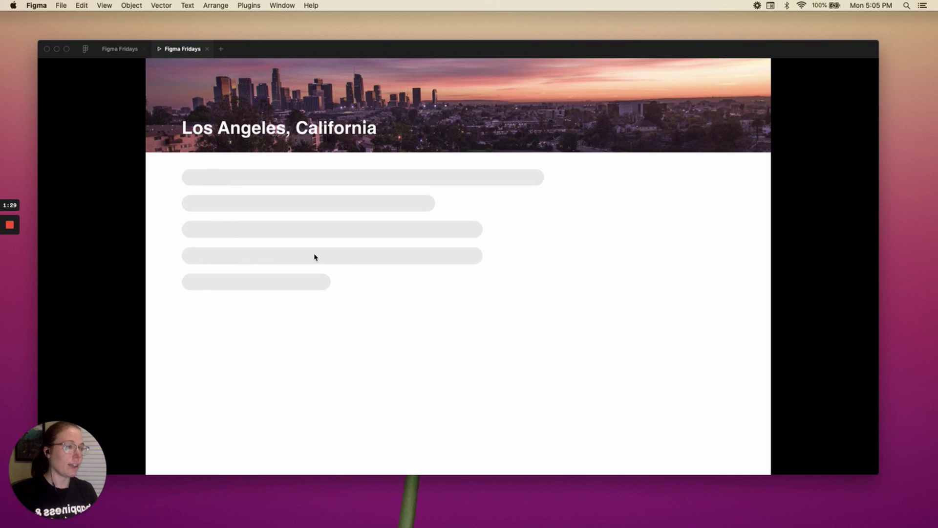
{"action": "left_click", "coordinate": [120, 49]}
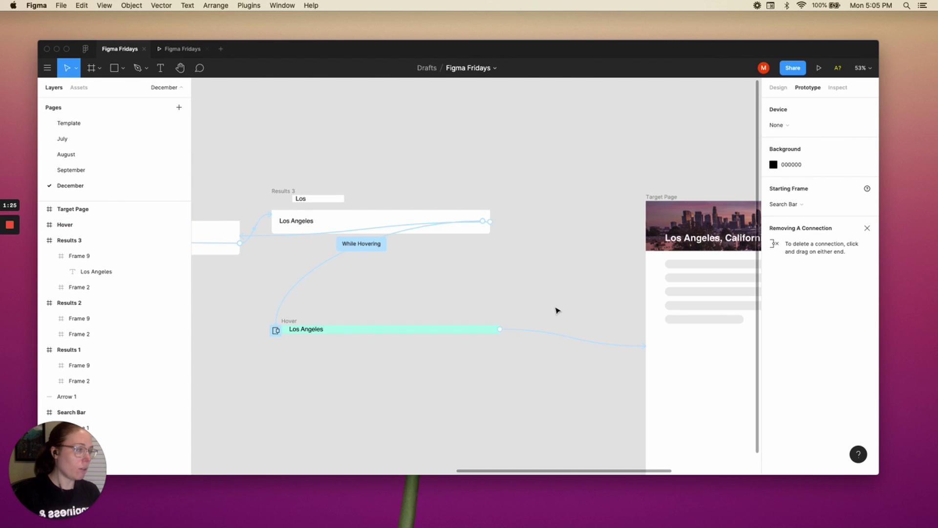
{"action": "scroll", "coordinate": [556, 295], "scroll_direction": "down", "scroll_amount": 2}
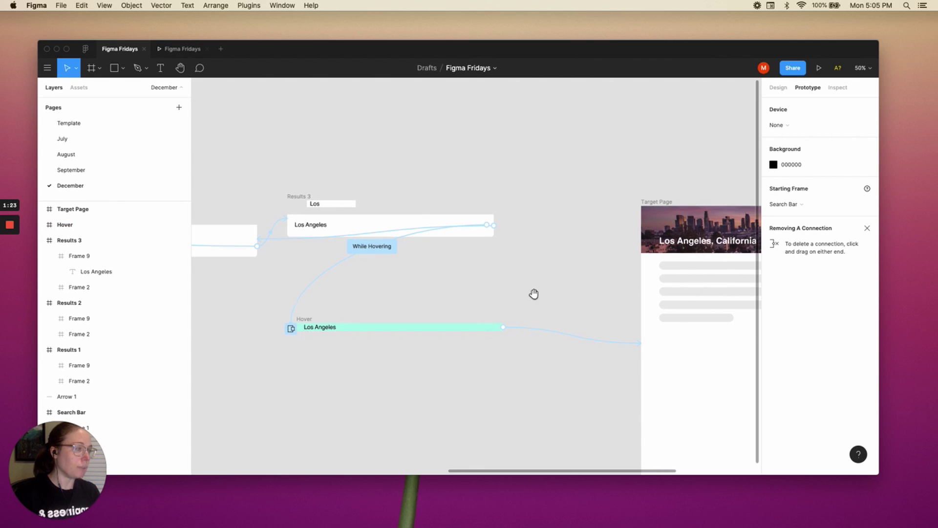
{"action": "scroll", "coordinate": [534, 294], "scroll_direction": "left", "scroll_amount": 3}
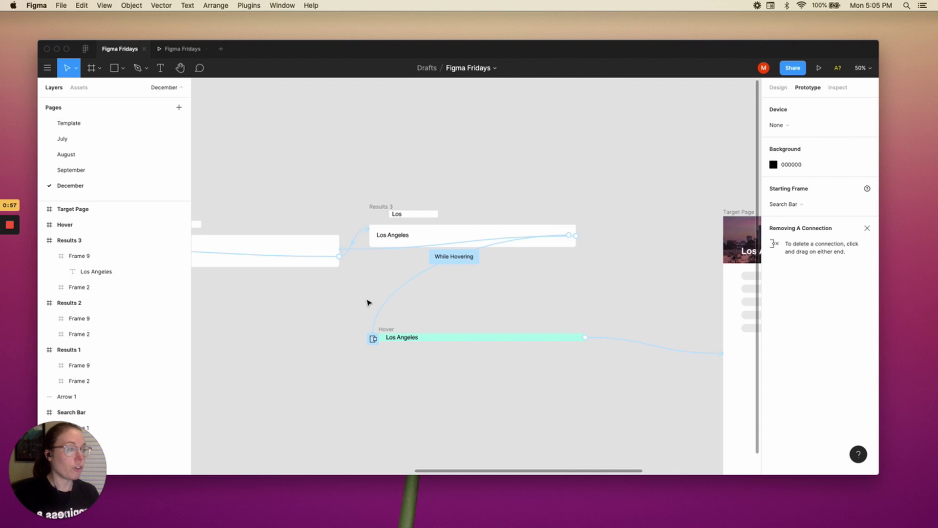
{"action": "left_click_drag", "start_coordinate": [312, 325], "coordinate": [571, 322]}
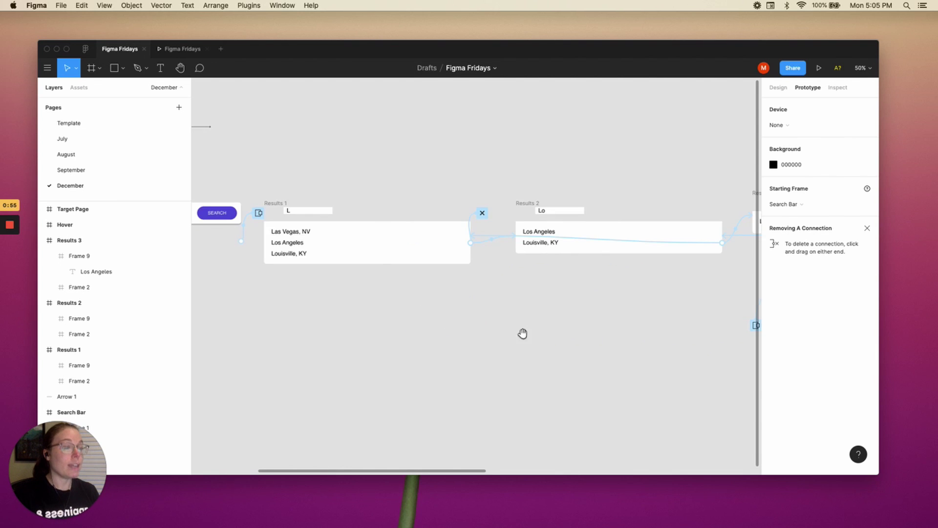
{"action": "scroll", "coordinate": [521, 332], "scroll_direction": "left", "scroll_amount": 6}
{"action": "scroll", "coordinate": [454, 352], "scroll_direction": "left", "scroll_amount": 3}
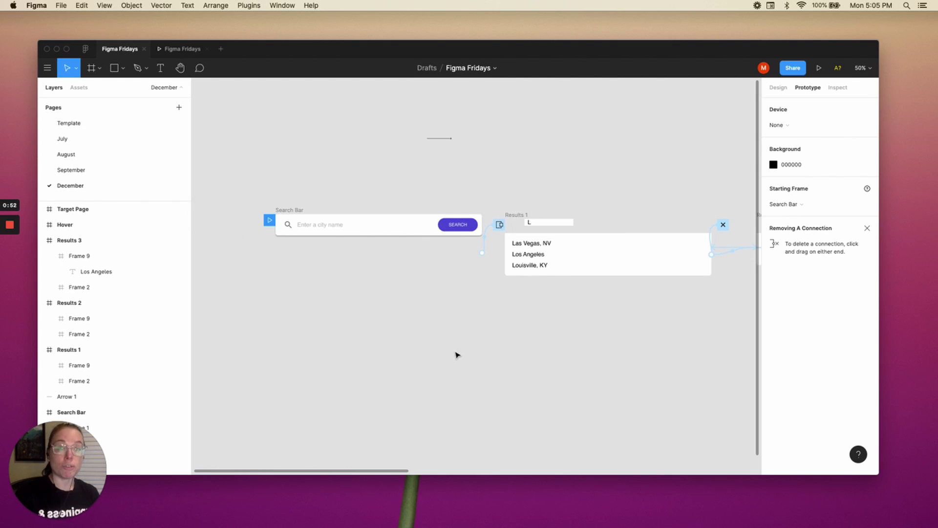
{"action": "scroll", "coordinate": [454, 354], "scroll_direction": "right", "scroll_amount": 2}
{"action": "scroll", "coordinate": [455, 354], "scroll_direction": "up", "scroll_amount": 1}
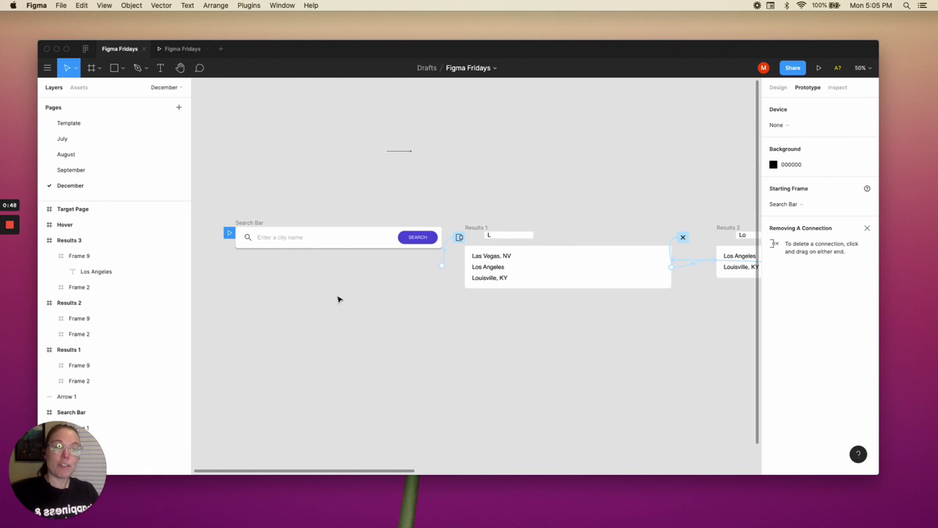